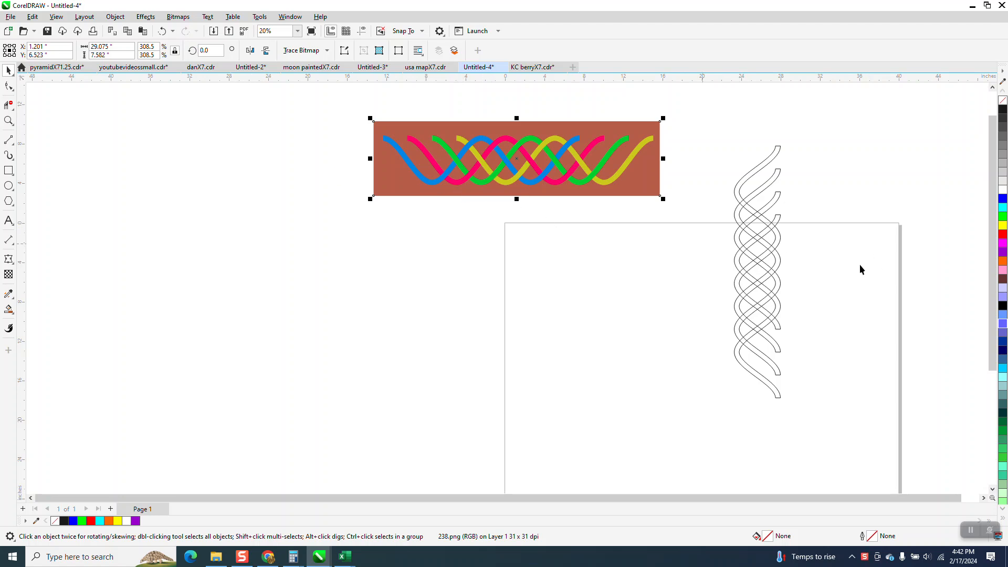
Draw a straight horizontal line about 24.8 inches long below the coloured braid image.
{"action": "left_click", "coordinate": [10, 141]}
{"action": "left_click", "coordinate": [38, 152]}
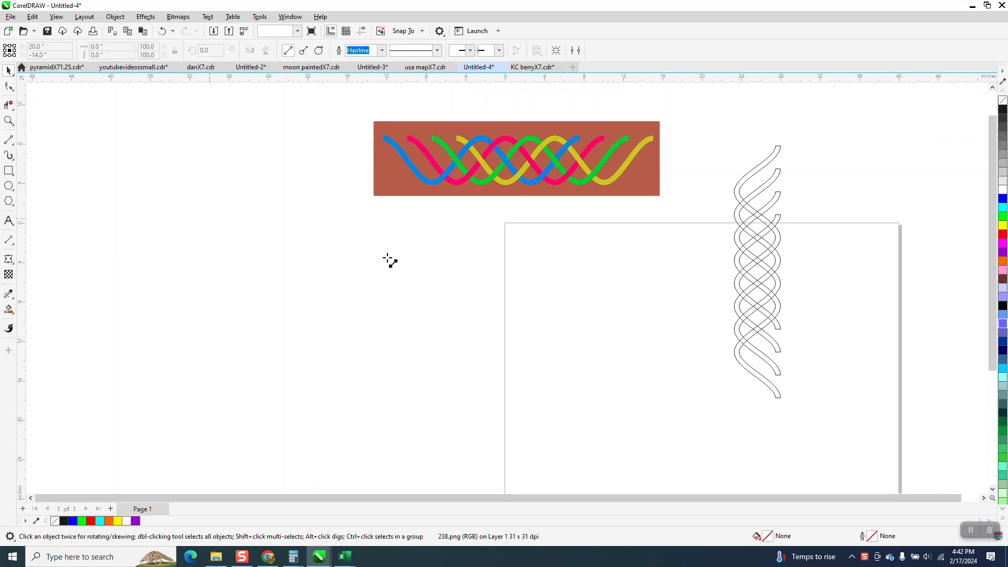
{"action": "left_click_drag", "start_coordinate": [392, 265], "coordinate": [639, 266]}
Apply a zipper distortion to the line with an amplitude of 90 and a frequency of 3.
{"action": "left_click", "coordinate": [9, 258]}
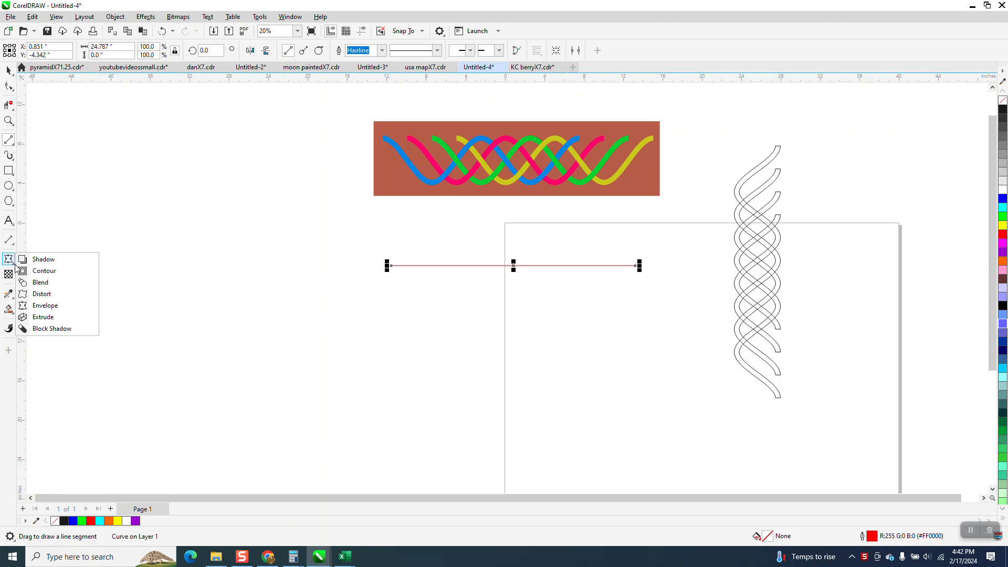
{"action": "left_click", "coordinate": [44, 296]}
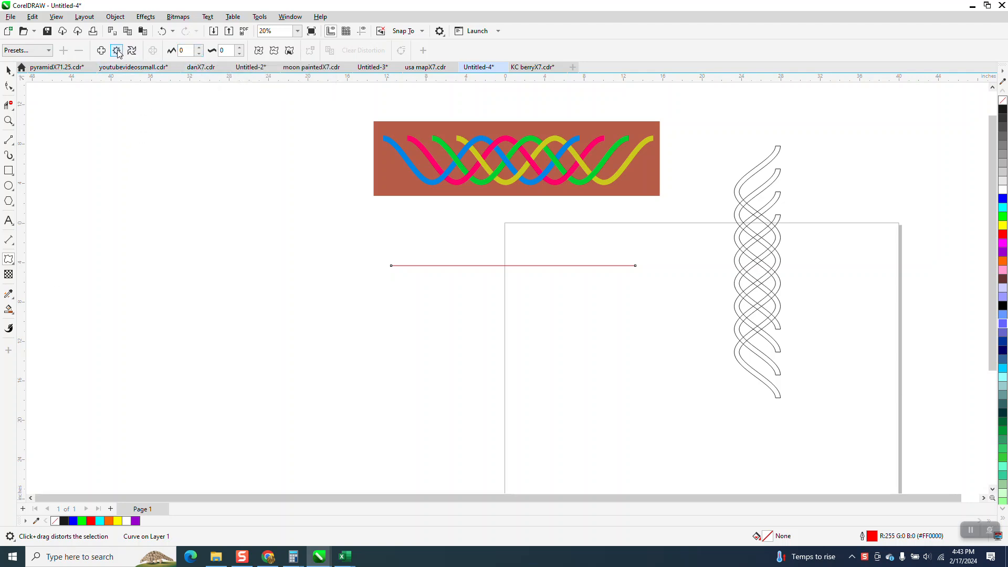
{"action": "left_click", "coordinate": [183, 51]}
{"action": "type", "text": "90"}
{"action": "key", "text": "Return"}
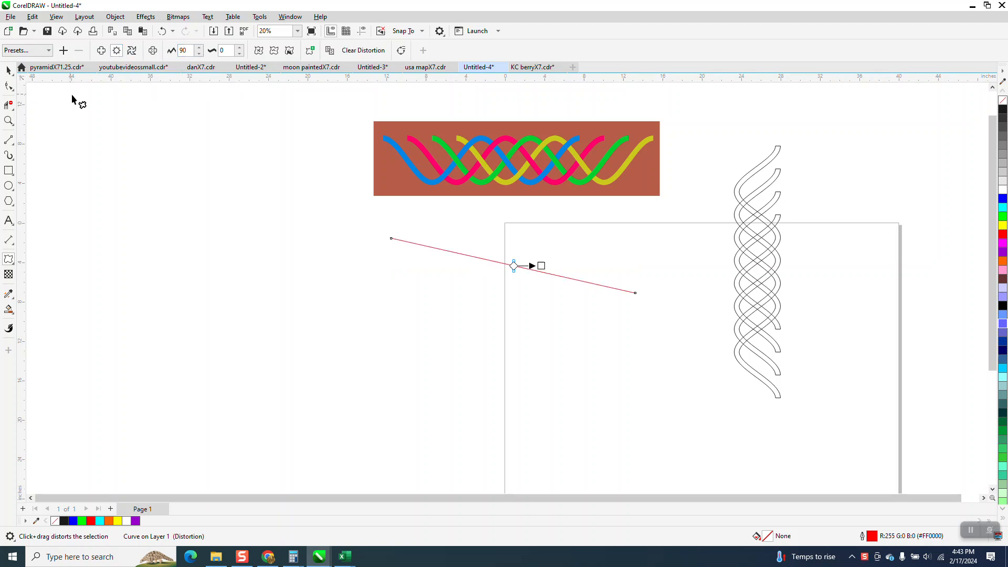
{"action": "double_click", "coordinate": [227, 50]}
{"action": "type", "text": "3"}
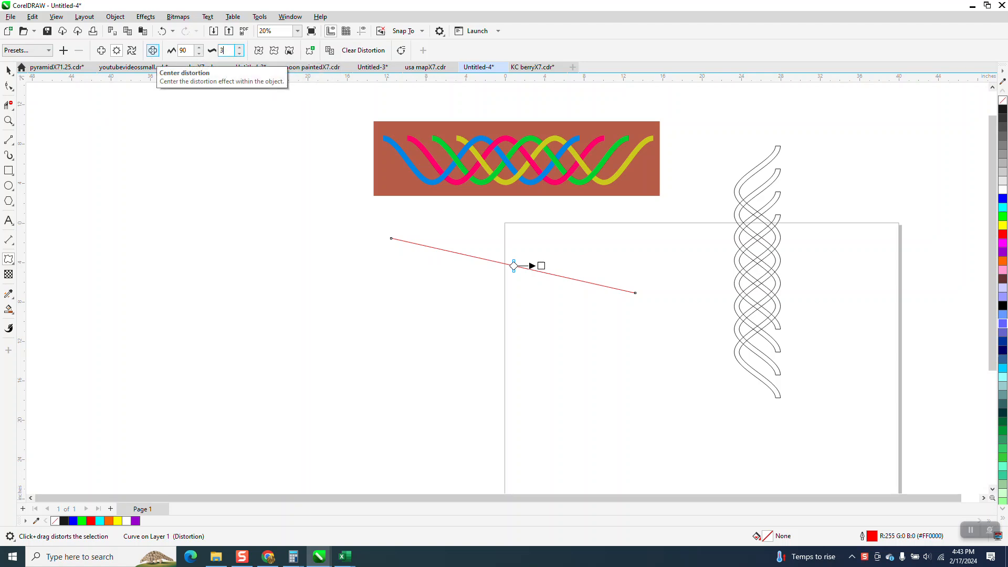
{"action": "key", "text": "Return"}
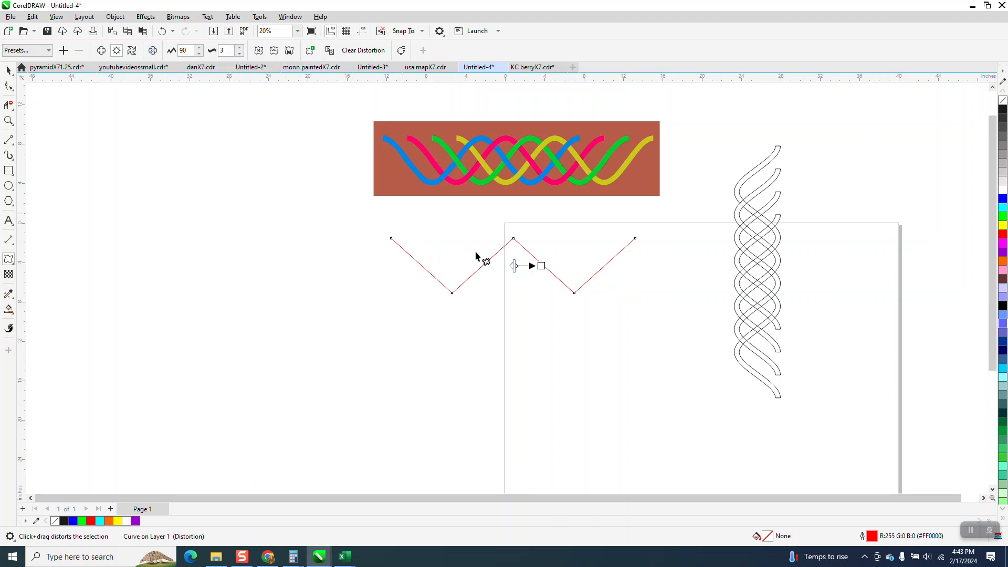
Smooth the distortion into a rounded wave and move the wave slightly down and to the left.
{"action": "left_click", "coordinate": [274, 51]}
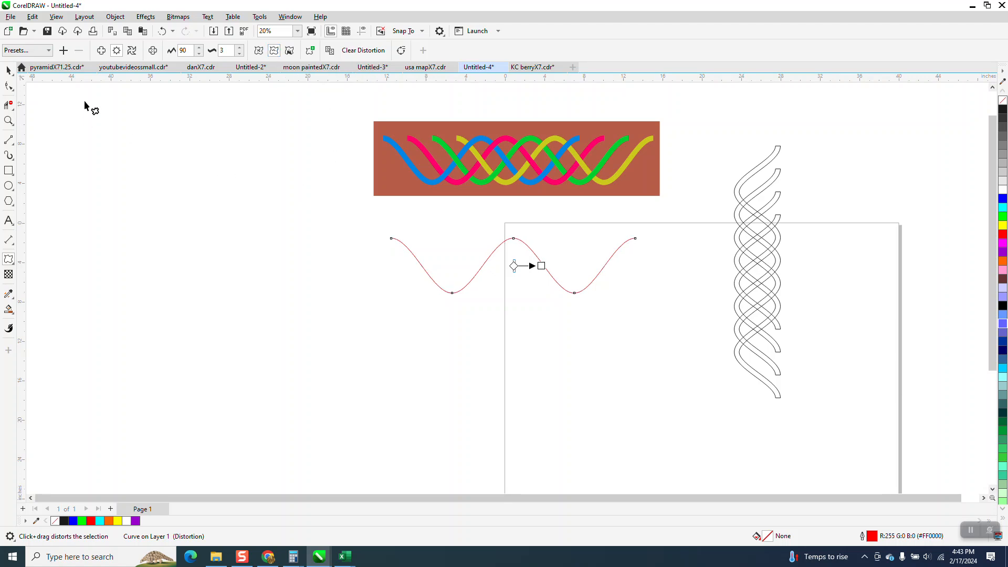
{"action": "left_click", "coordinate": [10, 68]}
{"action": "left_click_drag", "start_coordinate": [518, 269], "coordinate": [477, 289]}
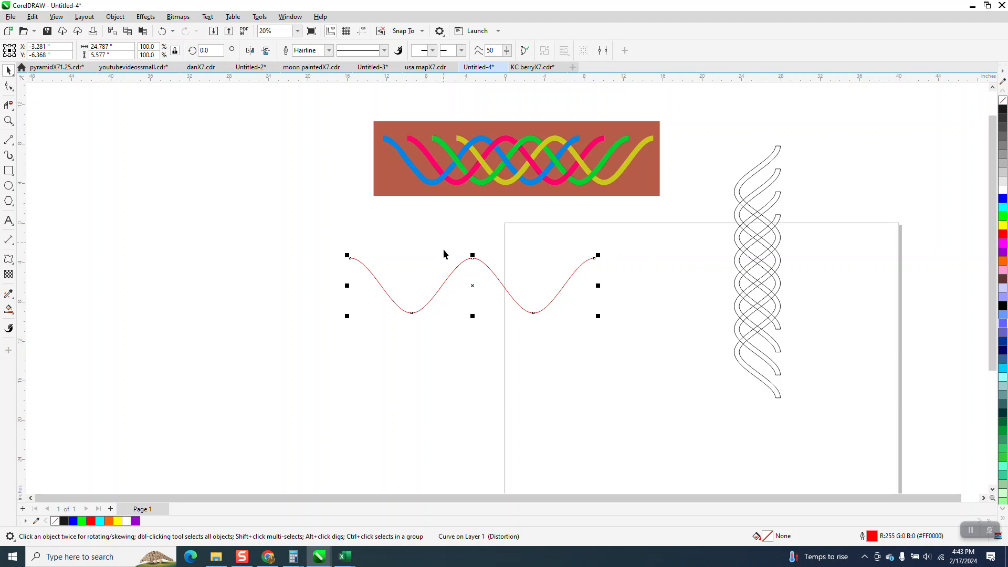
Examine how the strands cross in the coloured braid image and in the vertical outlined braid.
{"action": "left_click", "coordinate": [8, 120]}
{"action": "left_click_drag", "start_coordinate": [436, 136], "coordinate": [553, 201]}
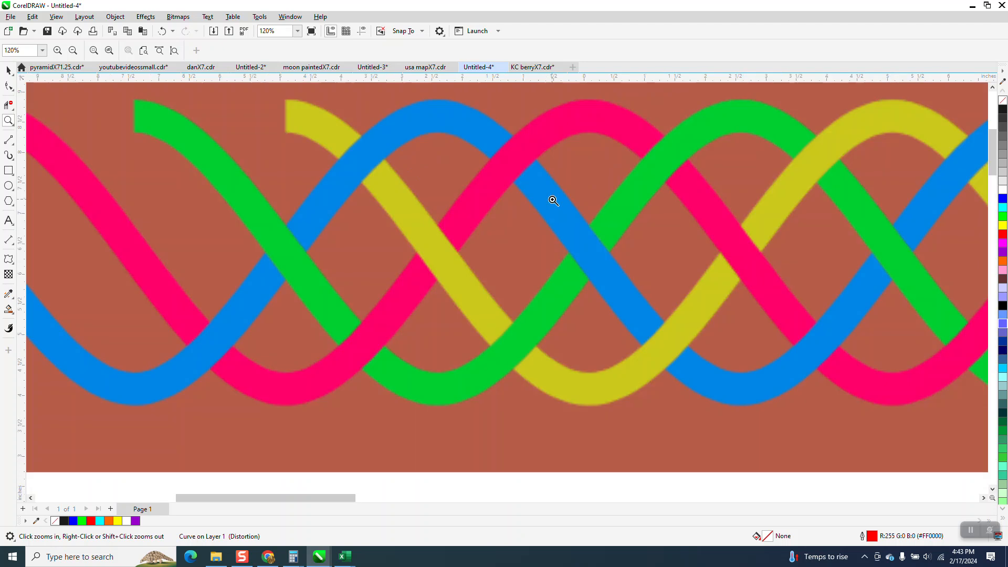
{"action": "scroll", "coordinate": [504, 210], "scroll_direction": "down", "scroll_amount": 4}
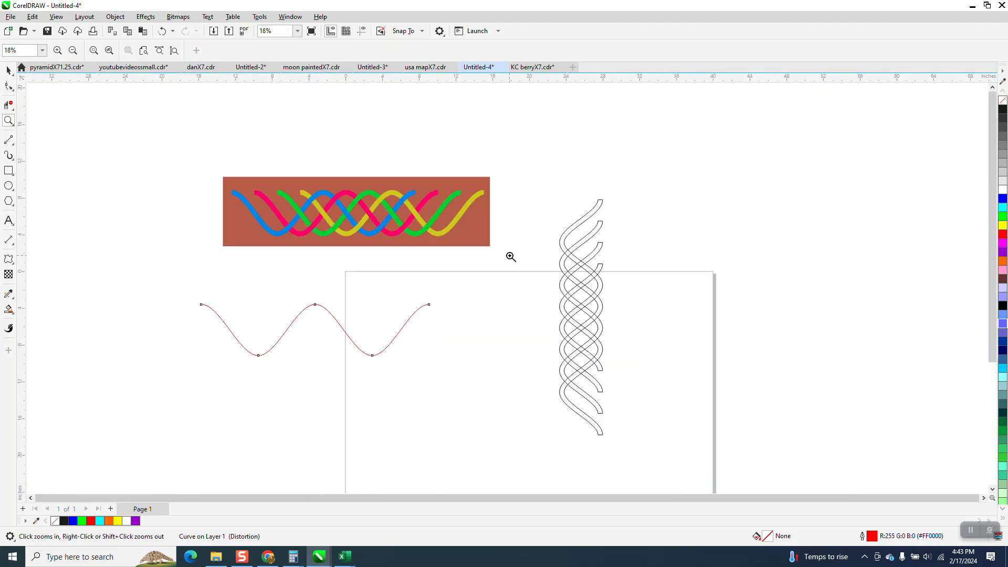
{"action": "left_click_drag", "start_coordinate": [554, 223], "coordinate": [598, 273]}
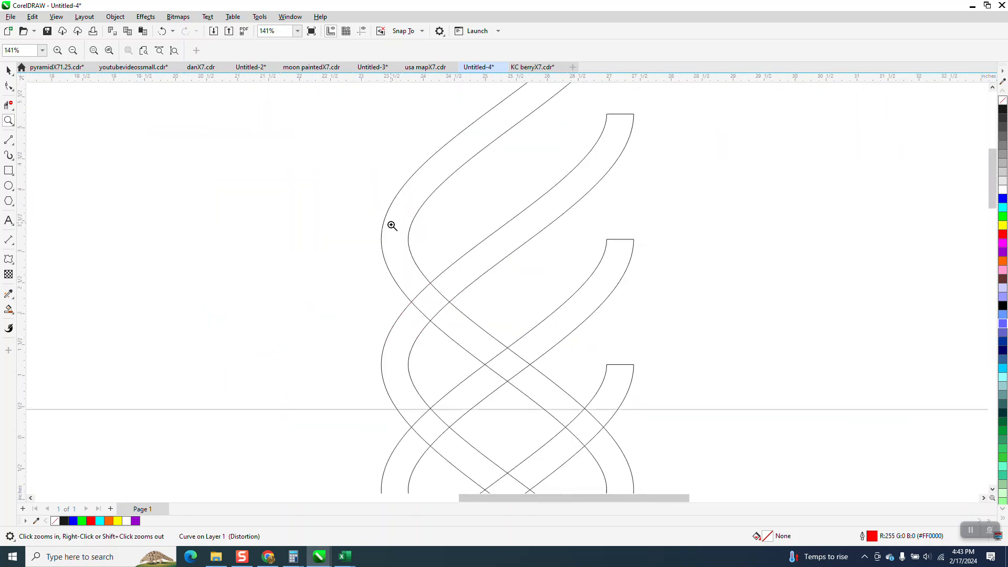
{"action": "scroll", "coordinate": [391, 225], "scroll_direction": "down", "scroll_amount": 10}
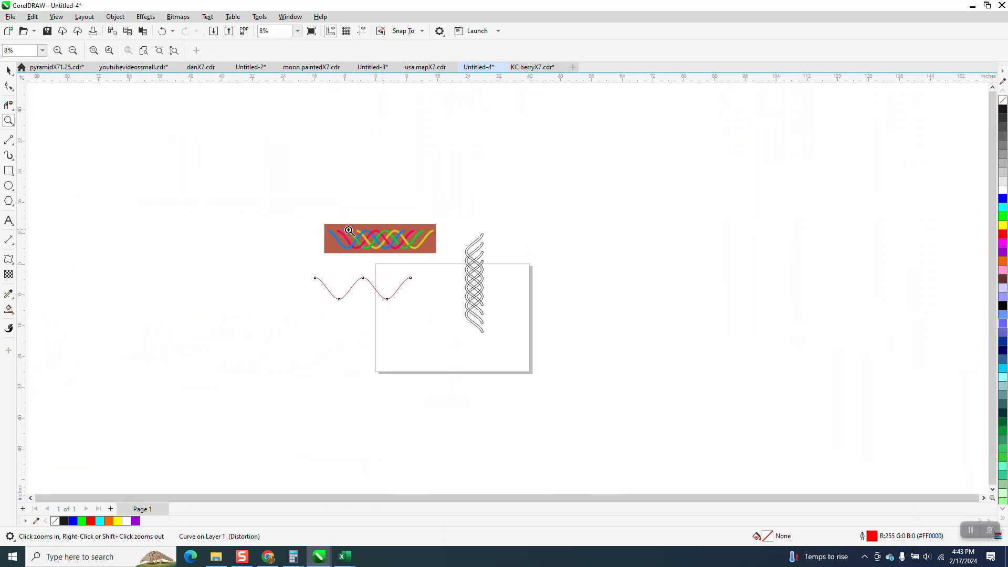
Measure the horizontal distance between the wave's first two crests with a dimension, and delete its text and lines.
{"action": "left_click_drag", "start_coordinate": [287, 238], "coordinate": [565, 350]}
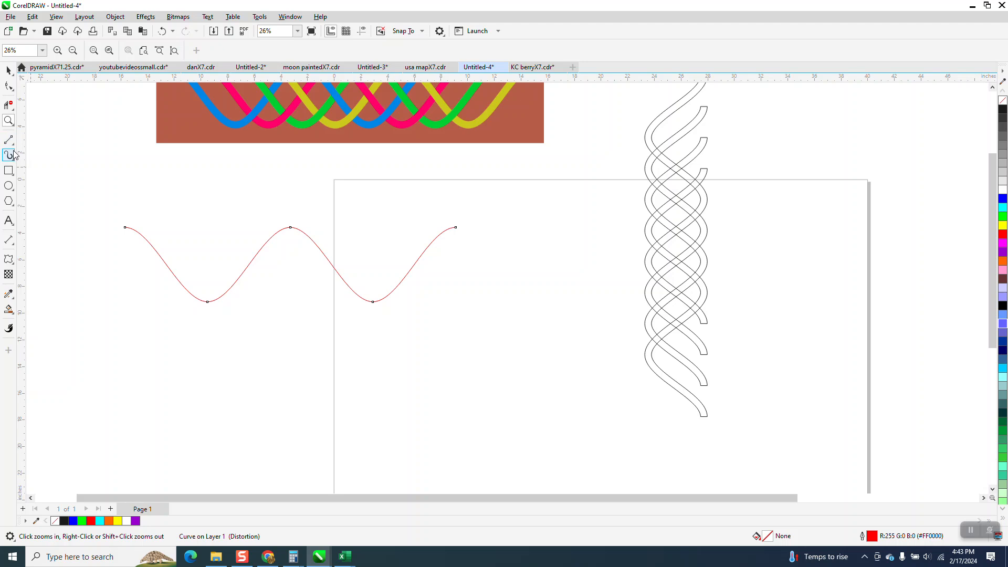
{"action": "left_click", "coordinate": [9, 240]}
{"action": "left_click", "coordinate": [57, 238]}
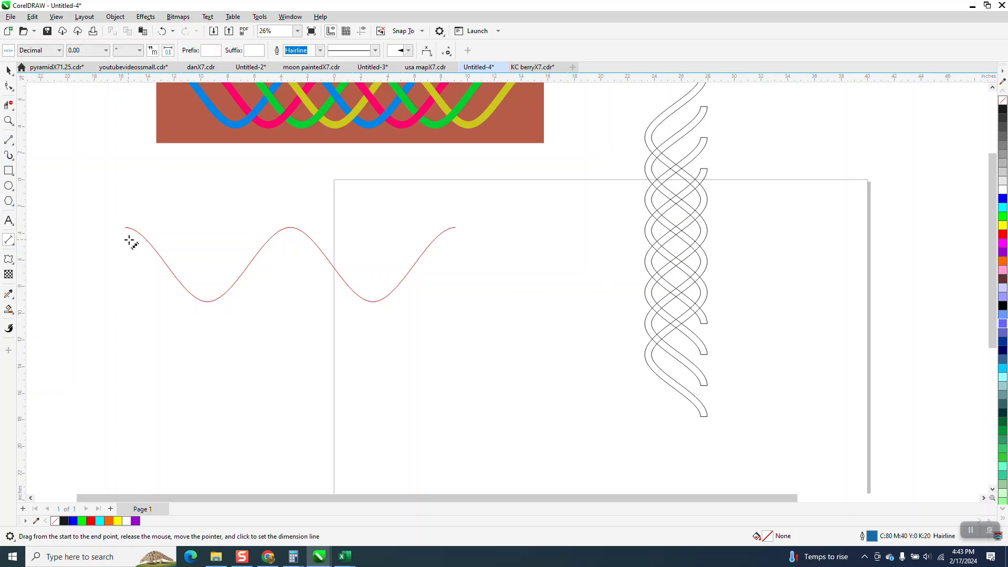
{"action": "left_click_drag", "start_coordinate": [126, 228], "coordinate": [292, 229]}
{"action": "left_click", "coordinate": [291, 228]}
{"action": "left_click", "coordinate": [8, 70]}
{"action": "left_click", "coordinate": [195, 175]}
{"action": "left_click", "coordinate": [231, 225]}
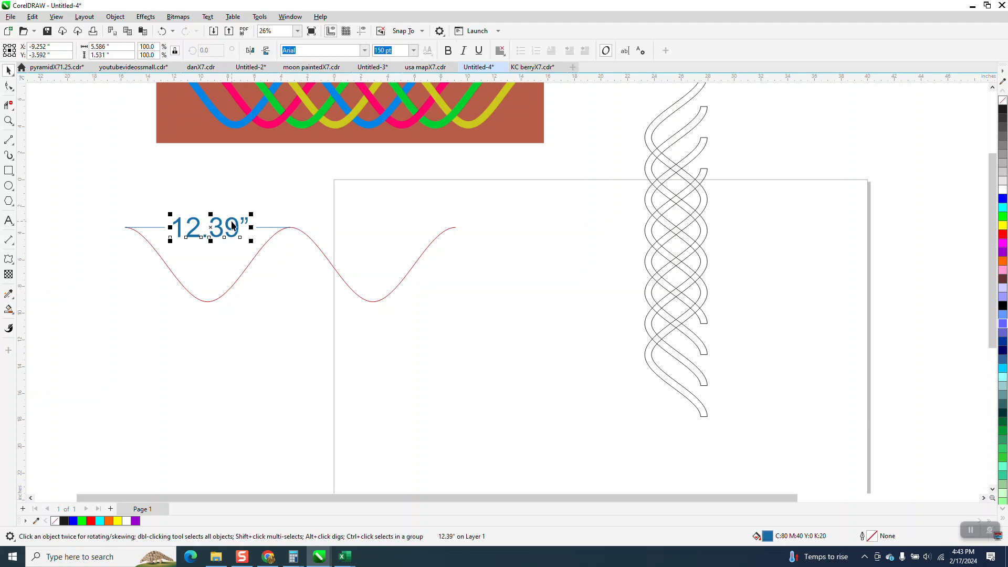
{"action": "key", "text": "Delete"}
Set the nudge distance to 12.39 inches and try to duplicate the wave and shift the copy sideways by it.
{"action": "scroll", "coordinate": [255, 230], "scroll_direction": "down", "scroll_amount": 2}
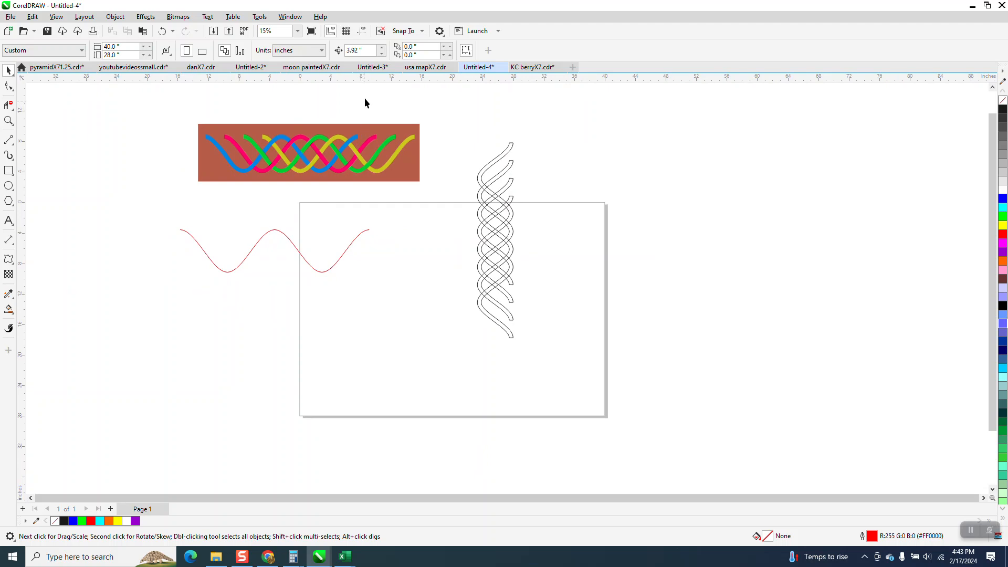
{"action": "double_click", "coordinate": [361, 51]}
{"action": "type", "text": "12.39"}
{"action": "left_click", "coordinate": [310, 268]}
{"action": "key", "text": "ctrl+d"}
{"action": "key", "text": "Right"}
{"action": "key", "text": "Left"}
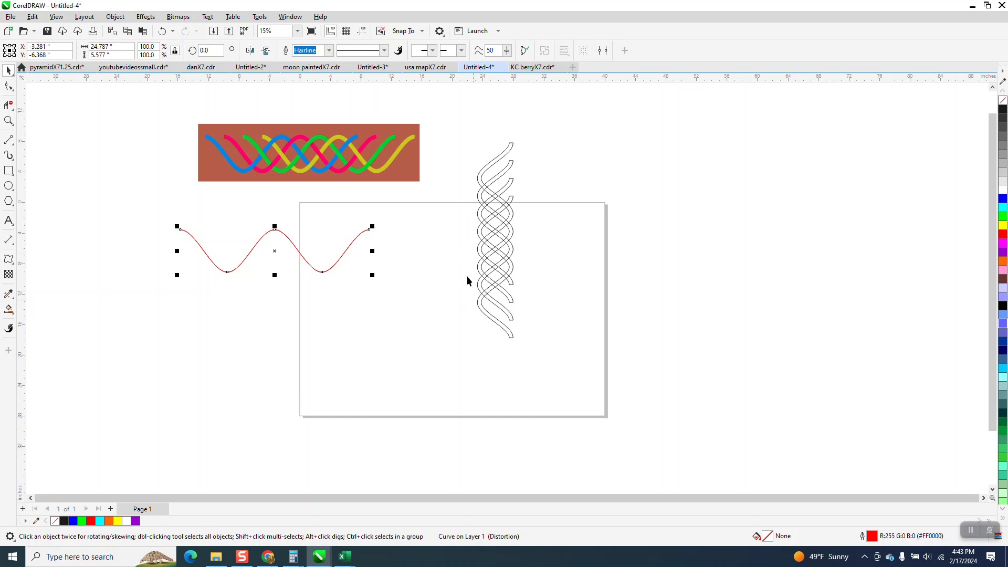
Set the nudge distance to a quarter of 12.39 inches and make three copies of the wave, each shifted one nudge further right.
{"action": "left_click", "coordinate": [455, 109]}
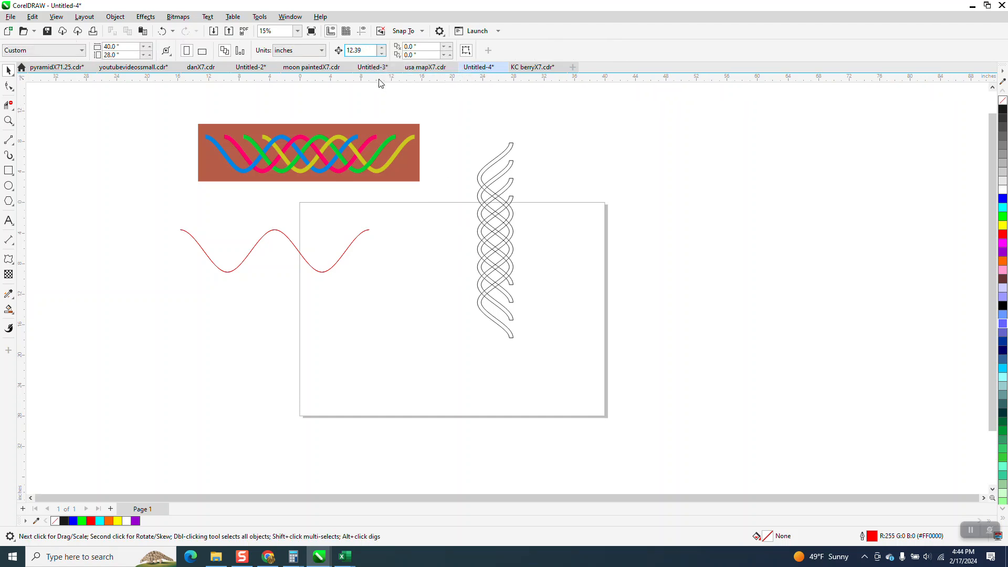
{"action": "key", "text": "Return"}
{"action": "left_click", "coordinate": [310, 269]}
{"action": "key", "text": "plus"}
{"action": "key", "text": "Right"}
{"action": "key", "text": "plus"}
{"action": "key", "text": "Right"}
{"action": "key", "text": "plus"}
{"action": "key", "text": "Right"}
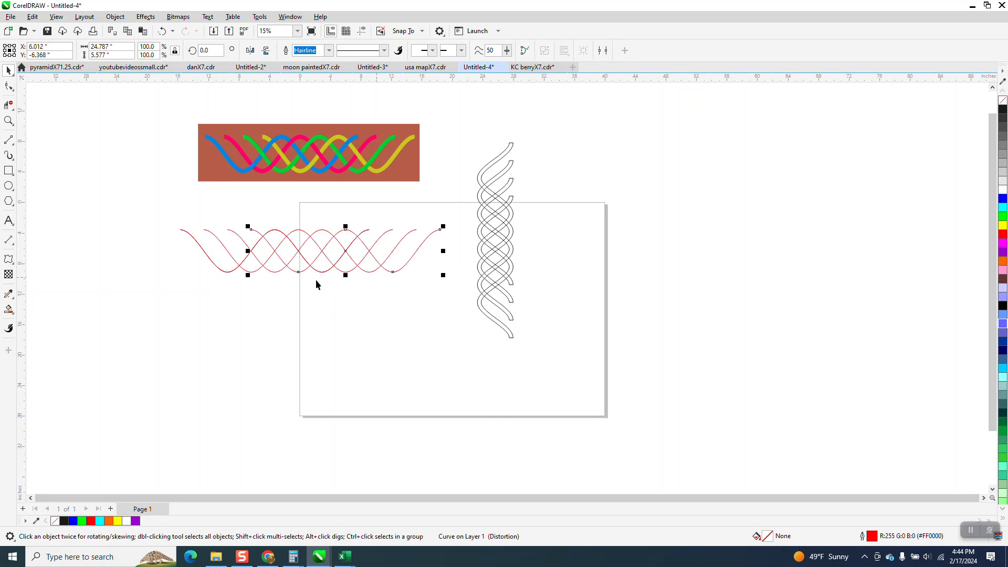
Select all the overlapping waves and set their outline width to 0.5 in.
{"action": "left_click", "coordinate": [11, 122]}
{"action": "left_click_drag", "start_coordinate": [141, 202], "coordinate": [523, 332]}
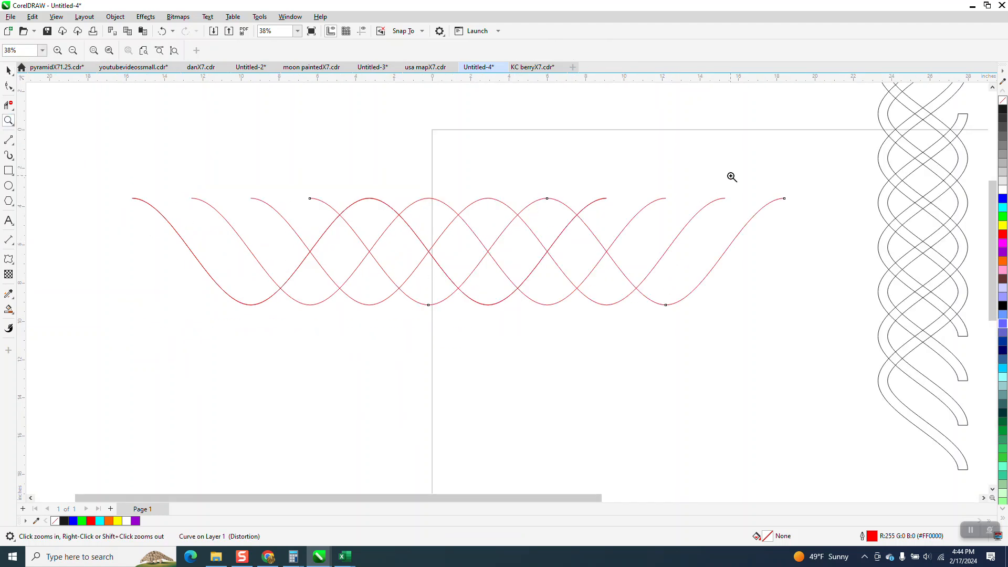
{"action": "scroll", "coordinate": [302, 212], "scroll_direction": "down", "scroll_amount": 4}
{"action": "left_click", "coordinate": [8, 70]}
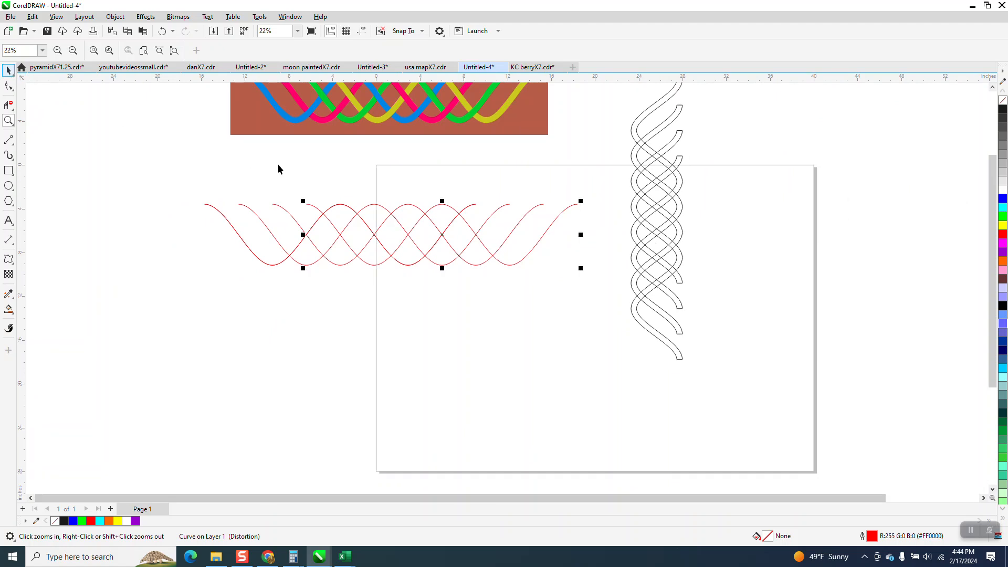
{"action": "left_click_drag", "start_coordinate": [185, 169], "coordinate": [210, 211]}
{"action": "left_click_drag", "start_coordinate": [607, 306], "coordinate": [607, 306]}
{"action": "left_click", "coordinate": [462, 50]}
{"action": "left_click", "coordinate": [434, 164]}
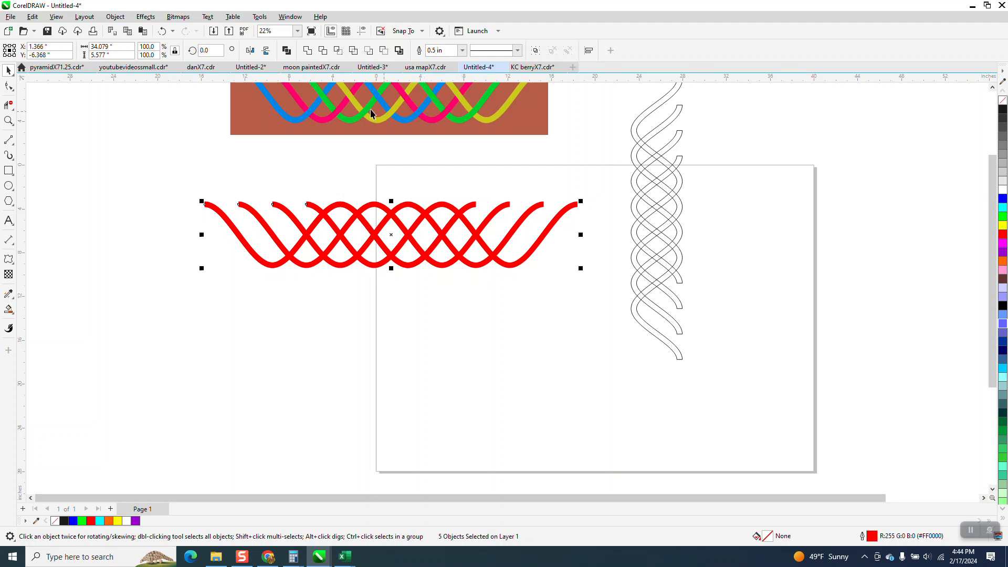
Convert the thick wave outlines to objects, and give them no fill and a thin black outline.
{"action": "left_click", "coordinate": [113, 18]}
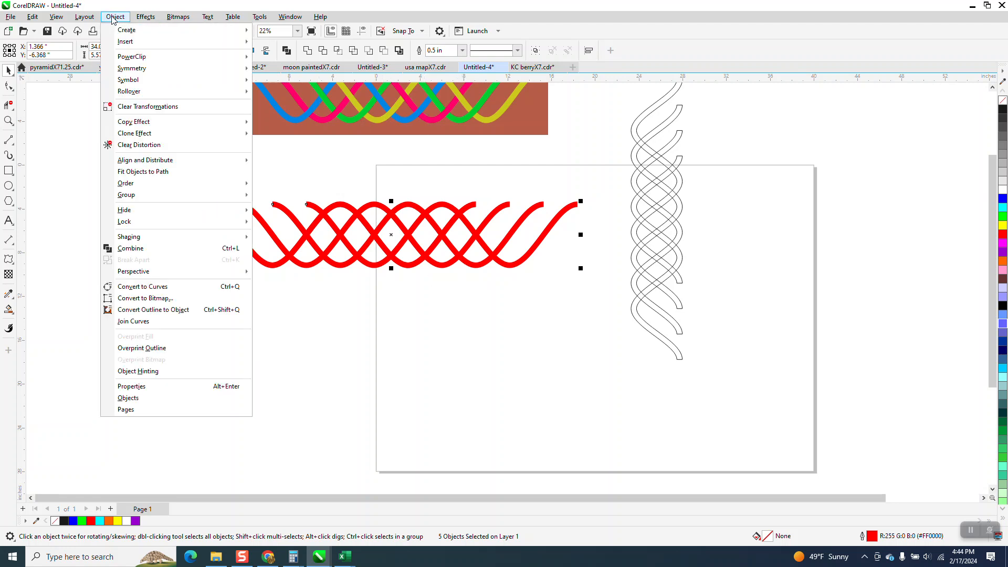
{"action": "left_click", "coordinate": [171, 311]}
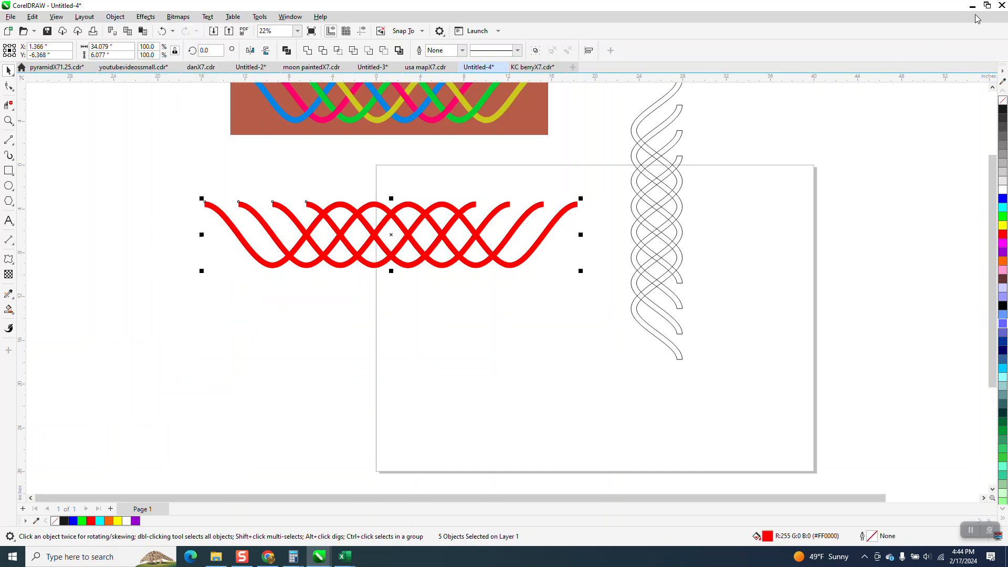
{"action": "left_click", "coordinate": [1000, 109]}
{"action": "right_click", "coordinate": [1000, 109]}
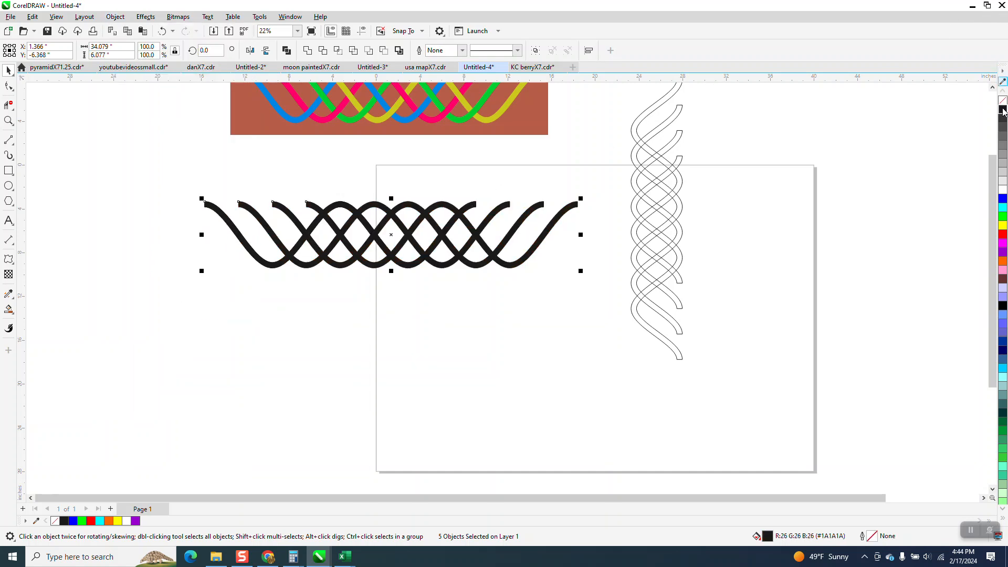
{"action": "right_click", "coordinate": [1002, 100]}
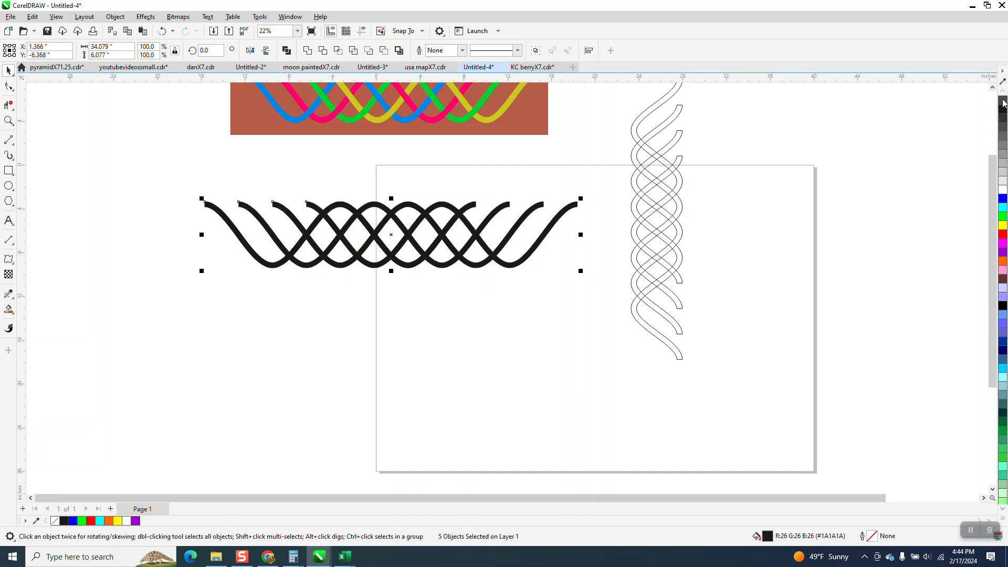
{"action": "left_click", "coordinate": [1002, 101]}
{"action": "right_click", "coordinate": [1002, 109]}
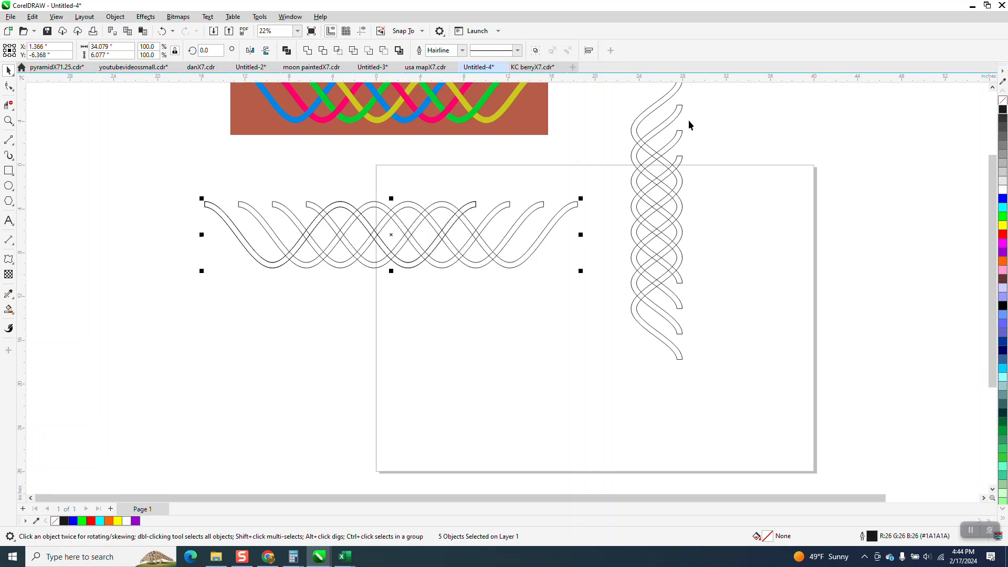
Move the coloured braid image down so it sits just above the outlined horizontal waves.
{"action": "left_click", "coordinate": [8, 121]}
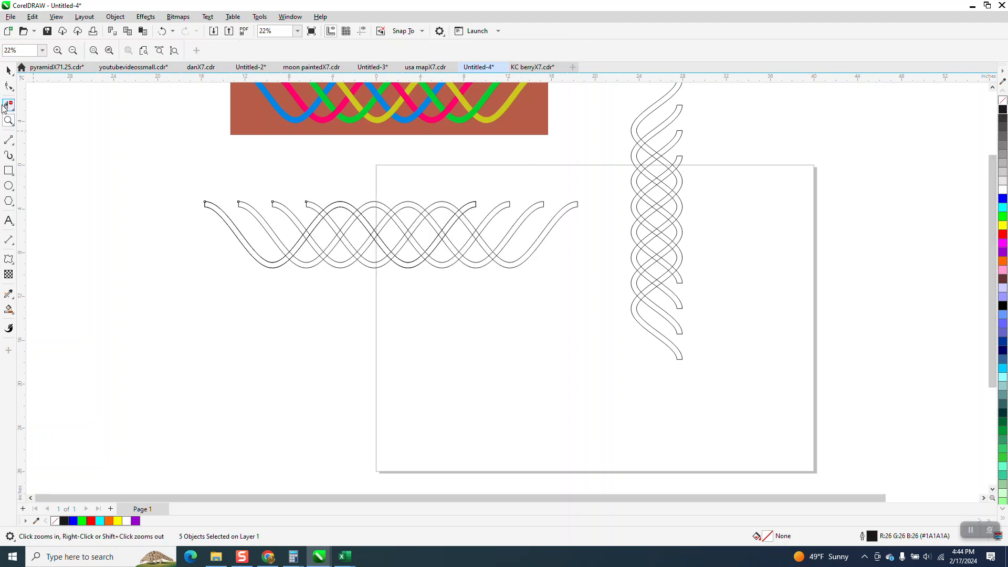
{"action": "left_click_drag", "start_coordinate": [190, 180], "coordinate": [613, 295]}
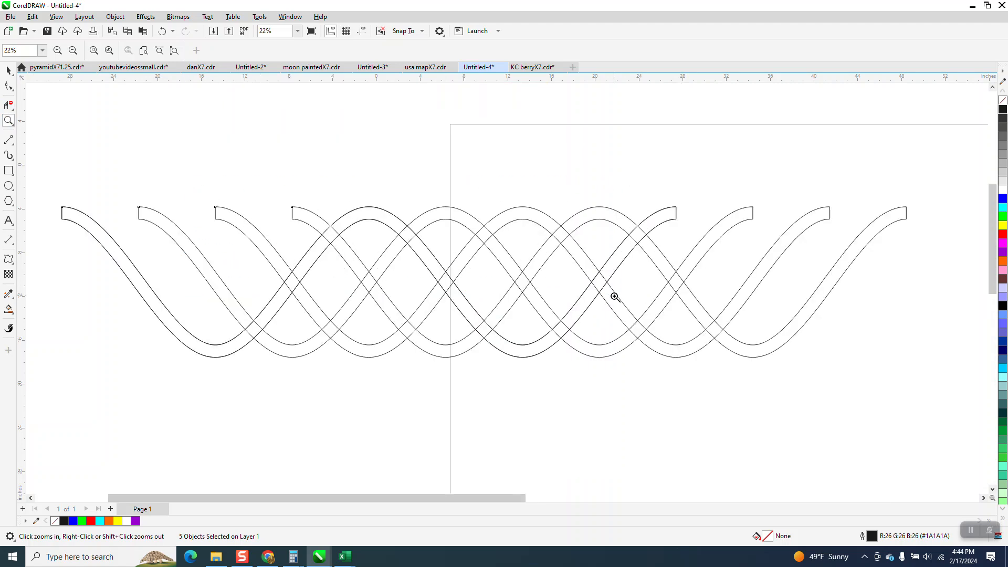
{"action": "scroll", "coordinate": [351, 234], "scroll_direction": "down", "scroll_amount": 2}
{"action": "scroll", "coordinate": [326, 282], "scroll_direction": "down", "scroll_amount": 1}
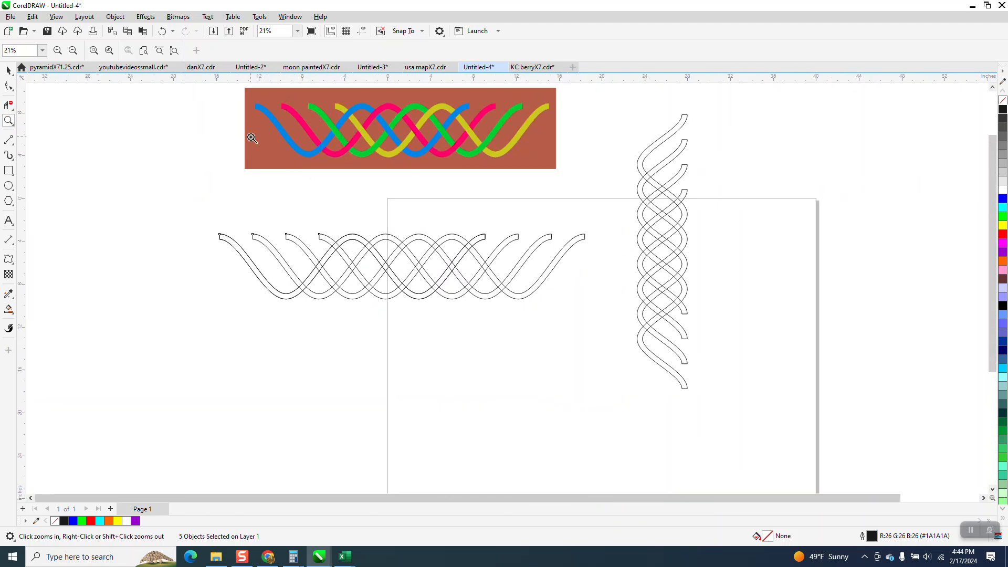
{"action": "left_click", "coordinate": [9, 70]}
{"action": "left_click_drag", "start_coordinate": [371, 149], "coordinate": [374, 192]}
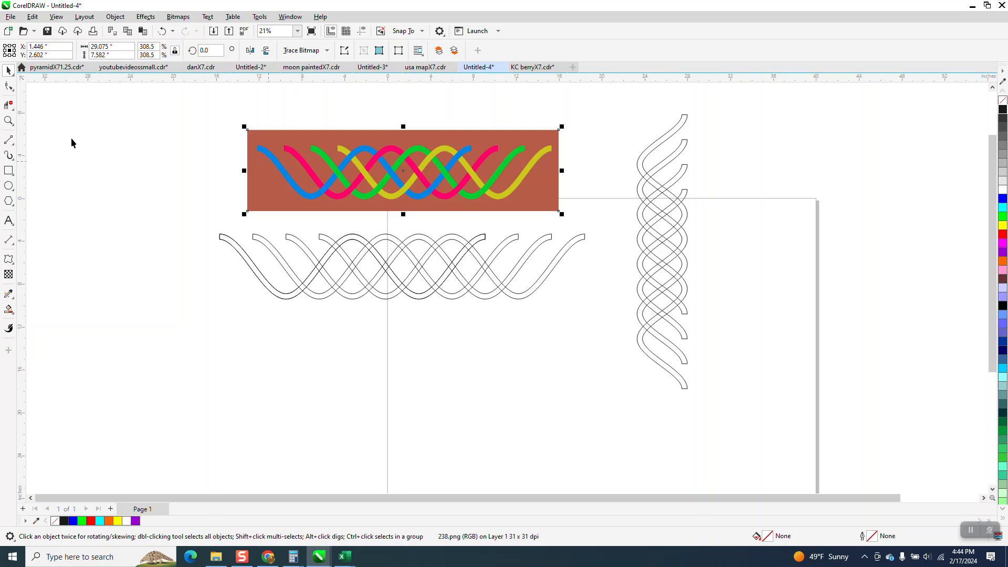
Use Virtual Segment Delete to trim the first wave's crossings from its left trough over the peak and down its long descent.
{"action": "left_click", "coordinate": [8, 121]}
{"action": "left_click_drag", "start_coordinate": [187, 158], "coordinate": [577, 347]}
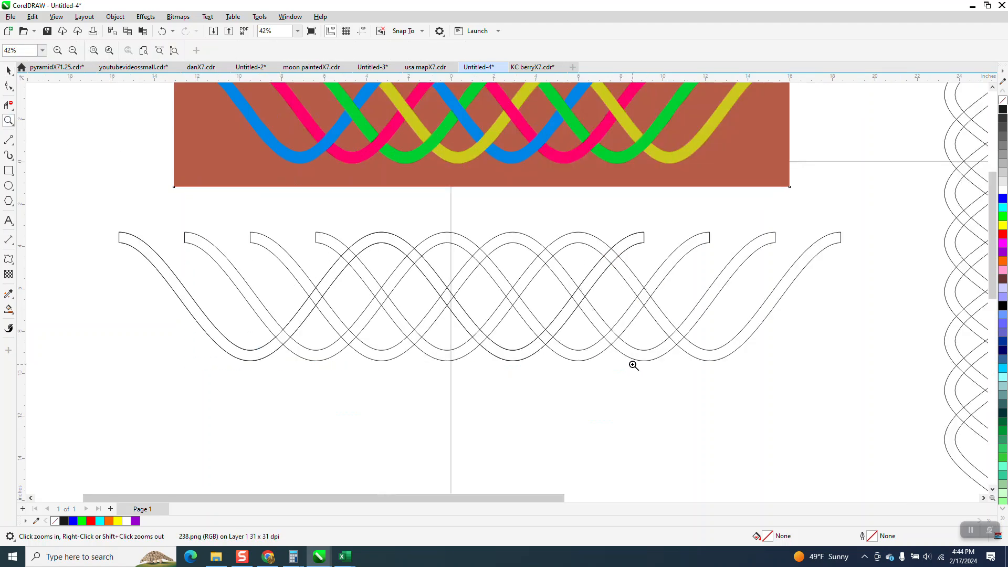
{"action": "right_click", "coordinate": [268, 198]}
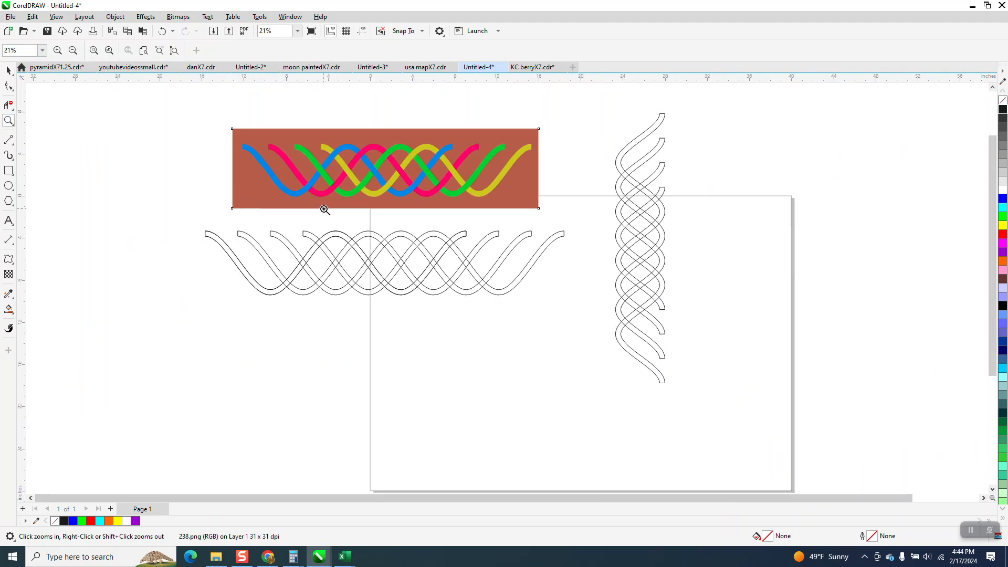
{"action": "left_click", "coordinate": [10, 106]}
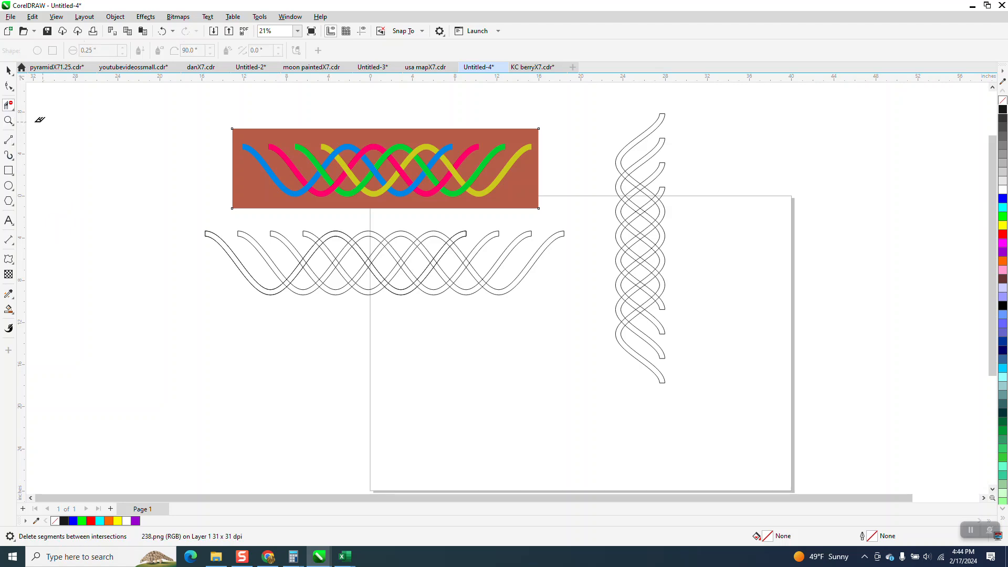
{"action": "left_click", "coordinate": [9, 120]}
{"action": "left_click_drag", "start_coordinate": [201, 199], "coordinate": [591, 328]}
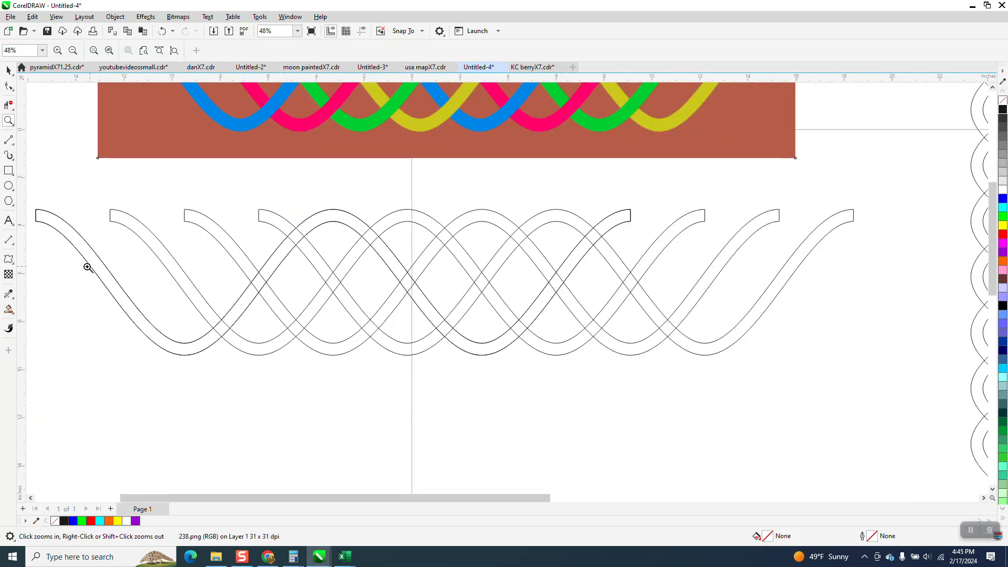
{"action": "left_click", "coordinate": [8, 104]}
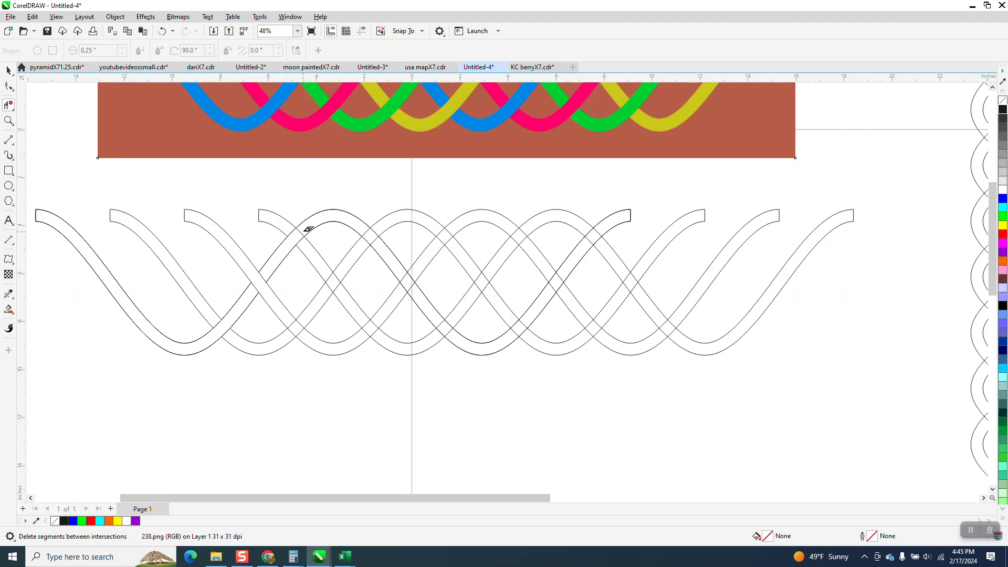
{"action": "left_click", "coordinate": [368, 237]}
{"action": "left_click", "coordinate": [442, 328]}
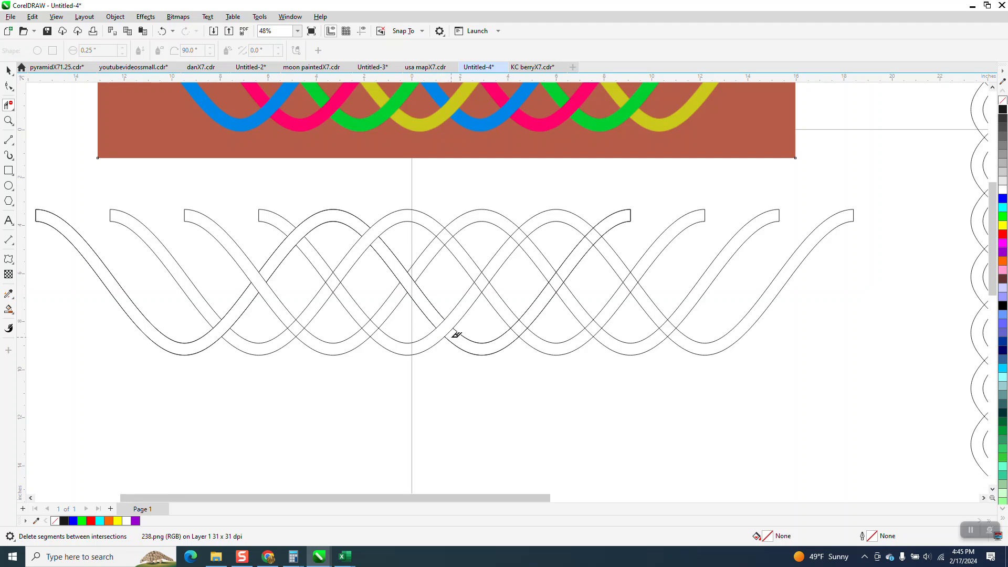
Delete the overlapping outline segments where the first wave rises through the other waves toward its right end.
{"action": "left_click", "coordinate": [523, 324]}
{"action": "left_click", "coordinate": [515, 332]}
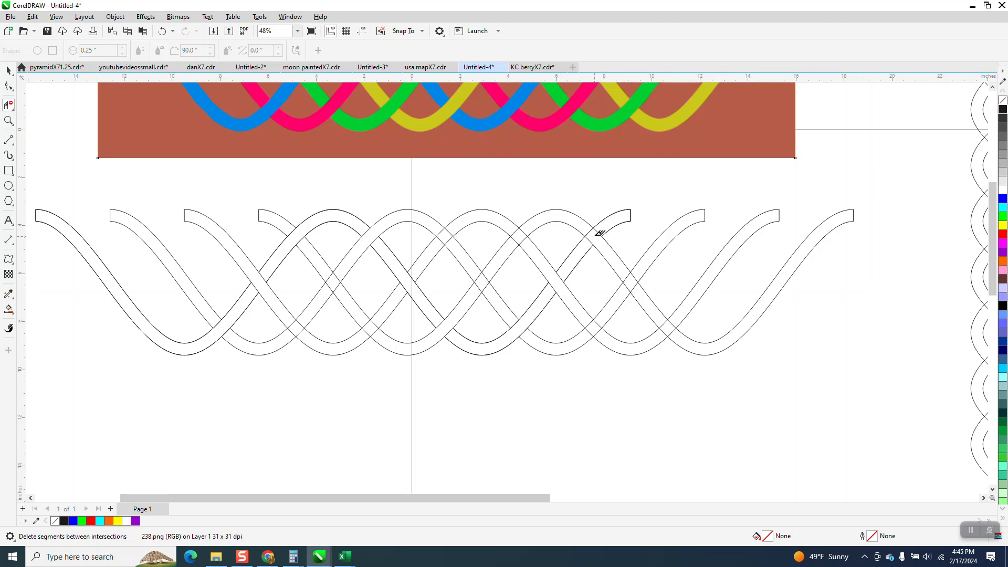
{"action": "left_click", "coordinate": [589, 231]}
{"action": "left_click", "coordinate": [589, 241]}
{"action": "left_click", "coordinate": [598, 233]}
Trim the remaining crossings between the second, third and fourth waves to match the over-under pattern of the coloured braid image.
{"action": "scroll", "coordinate": [677, 244], "scroll_direction": "down", "scroll_amount": 3}
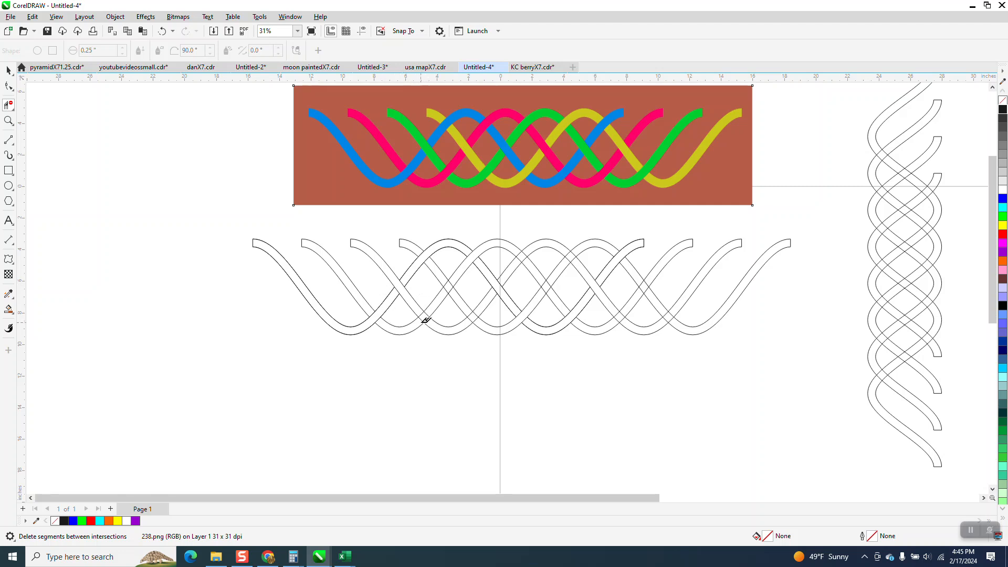
{"action": "left_click", "coordinate": [422, 321]}
{"action": "left_click", "coordinate": [425, 313]}
{"action": "left_click", "coordinate": [449, 287]}
{"action": "left_click", "coordinate": [445, 280]}
{"action": "left_click", "coordinate": [544, 280]}
{"action": "left_click", "coordinate": [162, 31]}
{"action": "left_click", "coordinate": [546, 280]}
Use Smart Fill with blue and no outline to colour every section of the first wave.
{"action": "left_click", "coordinate": [8, 121]}
{"action": "left_click_drag", "start_coordinate": [299, 218], "coordinate": [745, 375]}
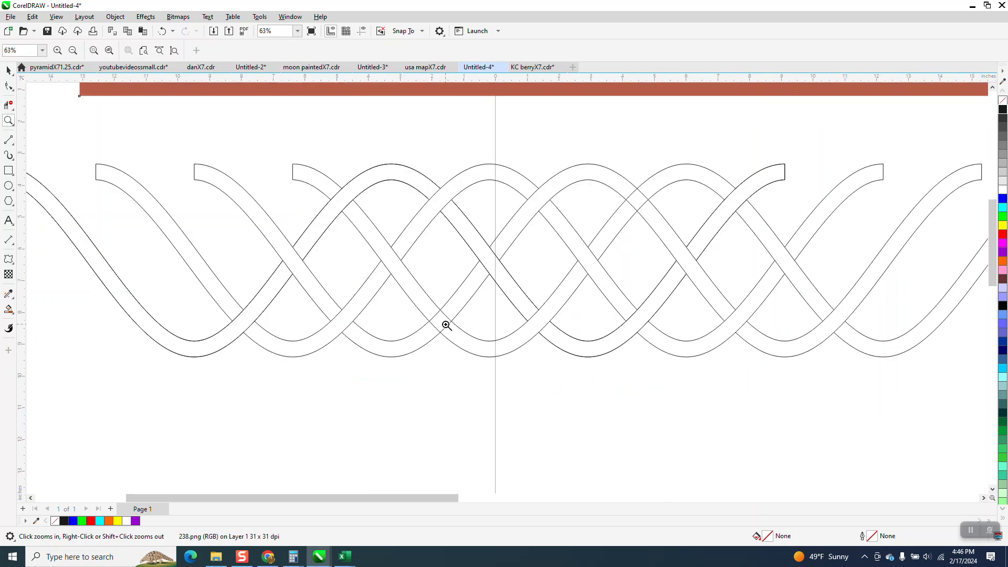
{"action": "scroll", "coordinate": [640, 302], "scroll_direction": "down", "scroll_amount": 1}
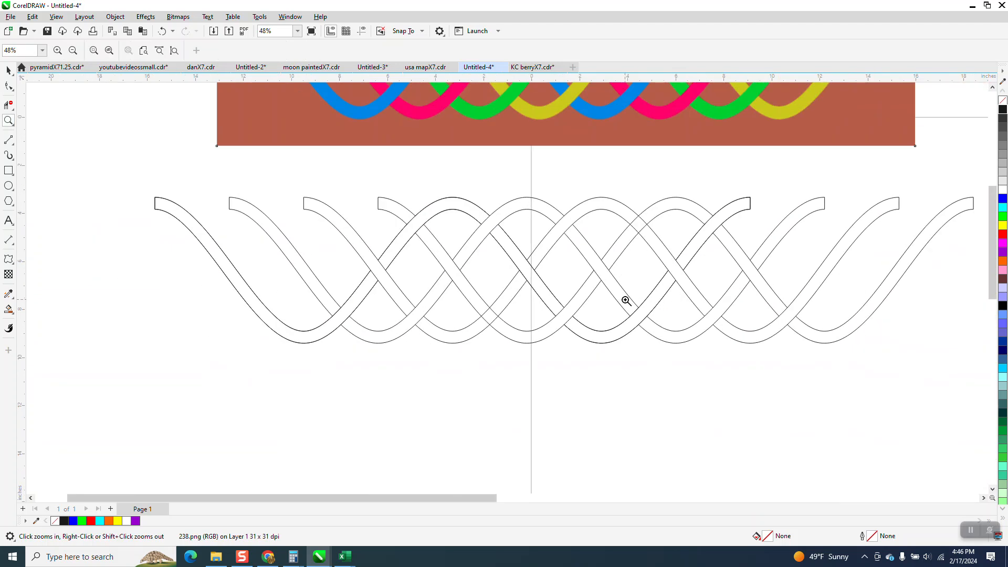
{"action": "scroll", "coordinate": [647, 293], "scroll_direction": "down", "scroll_amount": 1}
{"action": "scroll", "coordinate": [488, 293], "scroll_direction": "down", "scroll_amount": 2}
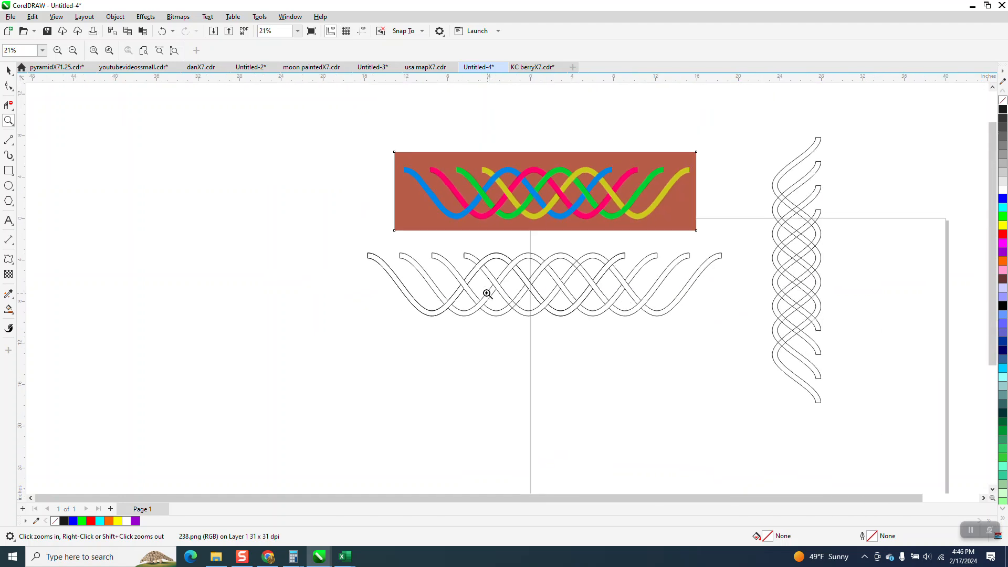
{"action": "left_click", "coordinate": [9, 310]}
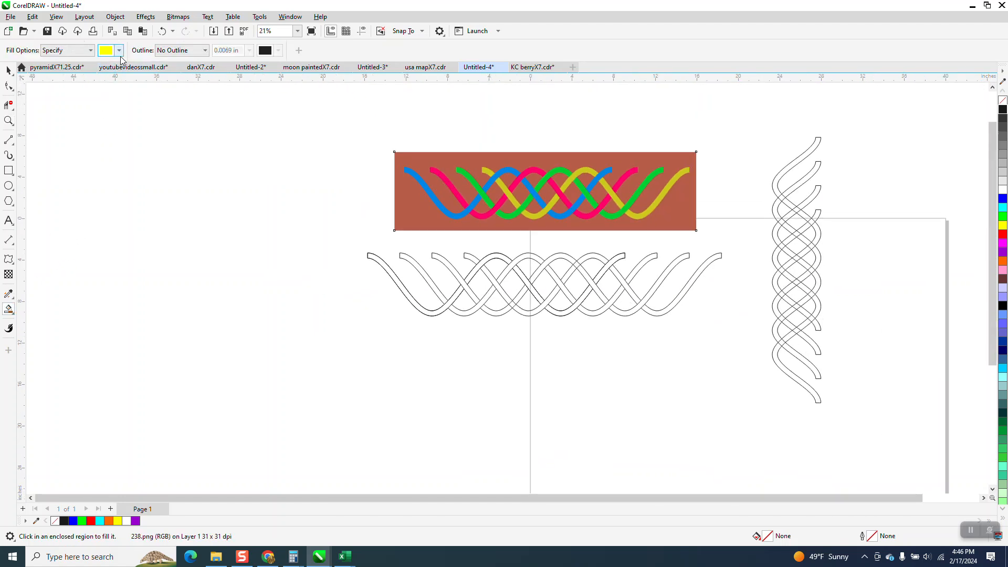
{"action": "left_click", "coordinate": [120, 50]}
{"action": "left_click", "coordinate": [139, 116]}
{"action": "left_click", "coordinate": [382, 268]}
{"action": "left_click", "coordinate": [381, 262]}
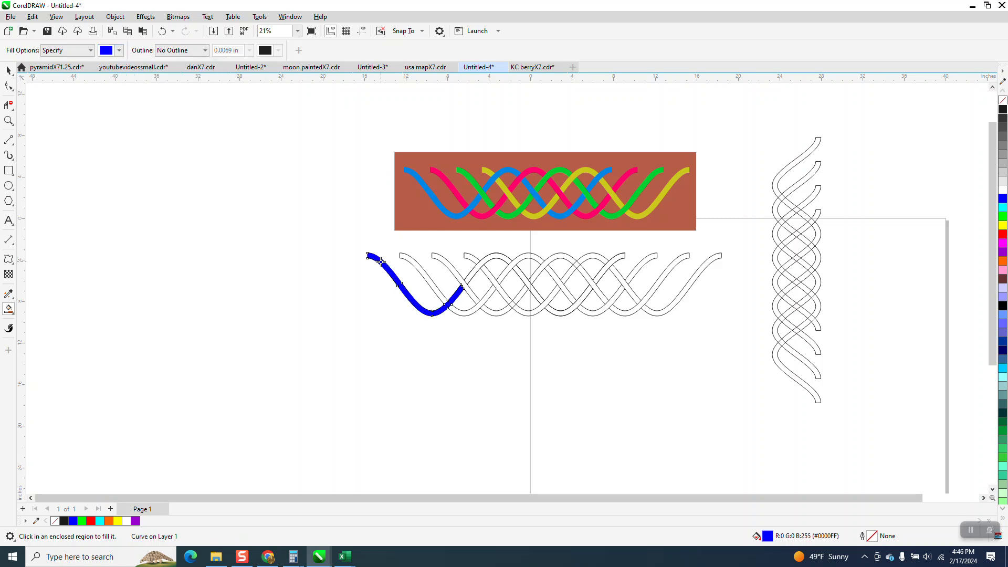
{"action": "left_click", "coordinate": [476, 267]}
{"action": "left_click", "coordinate": [527, 273]}
{"action": "left_click", "coordinate": [560, 312]}
{"action": "left_click", "coordinate": [598, 278]}
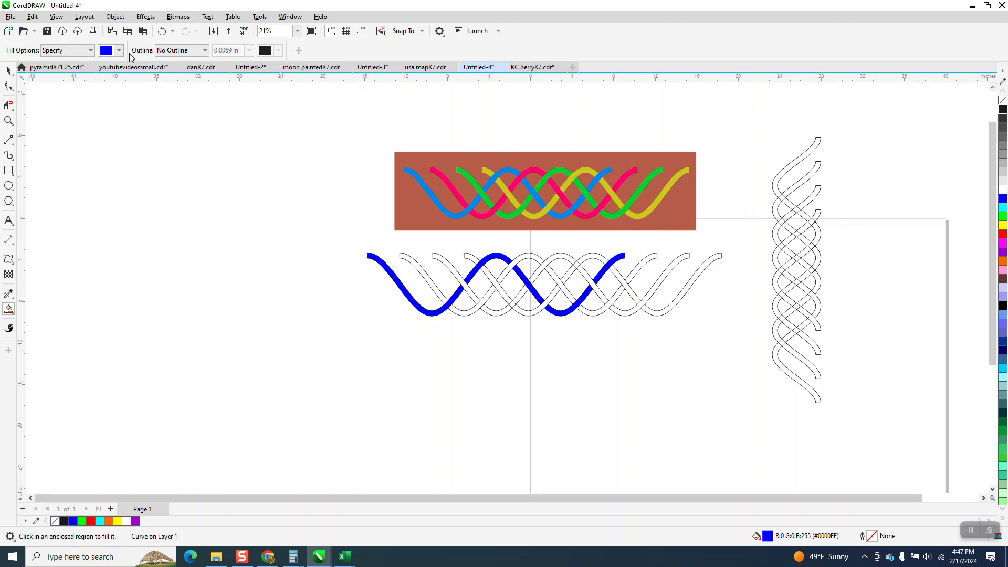
Fill all sections of the second wave with red, from its left end to its right end.
{"action": "left_click", "coordinate": [119, 51]}
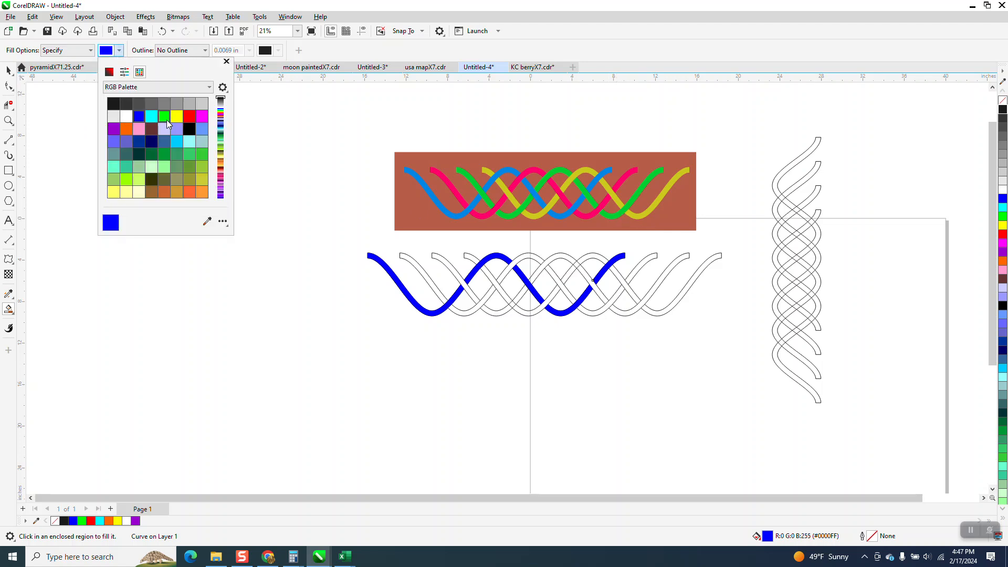
{"action": "left_click", "coordinate": [188, 118]}
{"action": "left_click", "coordinate": [411, 264]}
{"action": "left_click", "coordinate": [411, 261]}
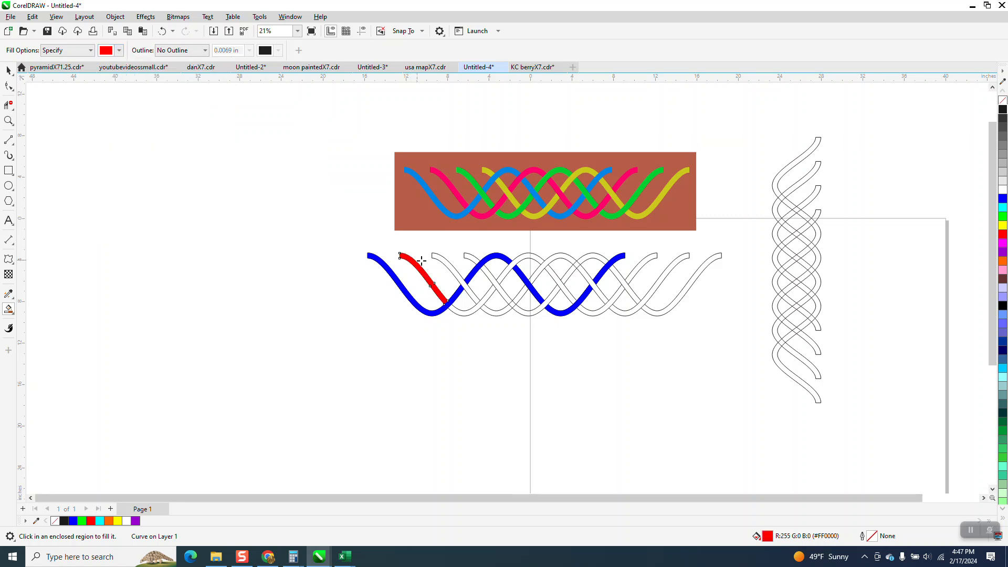
{"action": "left_click", "coordinate": [461, 312]}
{"action": "left_click", "coordinate": [502, 276]}
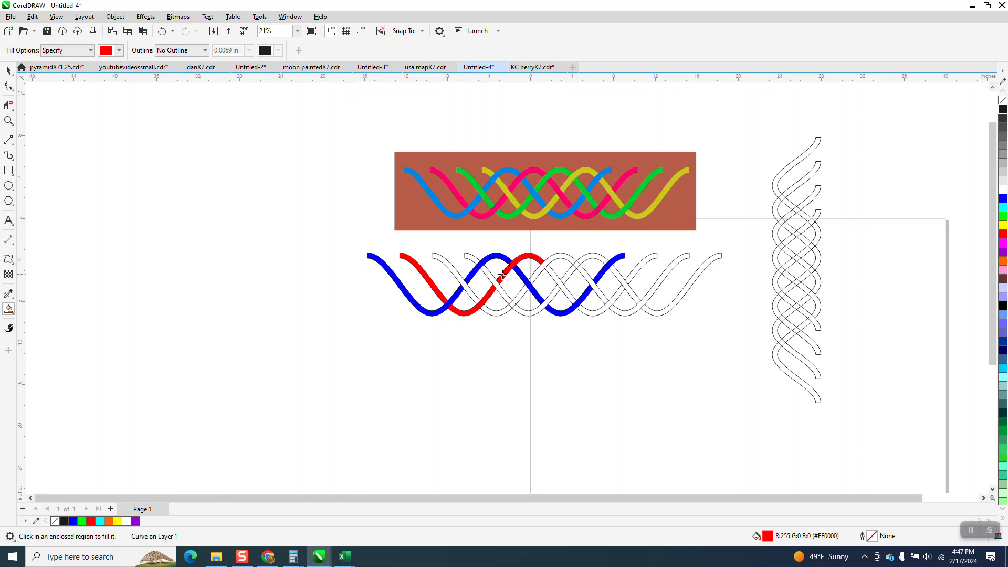
{"action": "left_click", "coordinate": [550, 273]}
{"action": "left_click", "coordinate": [603, 310]}
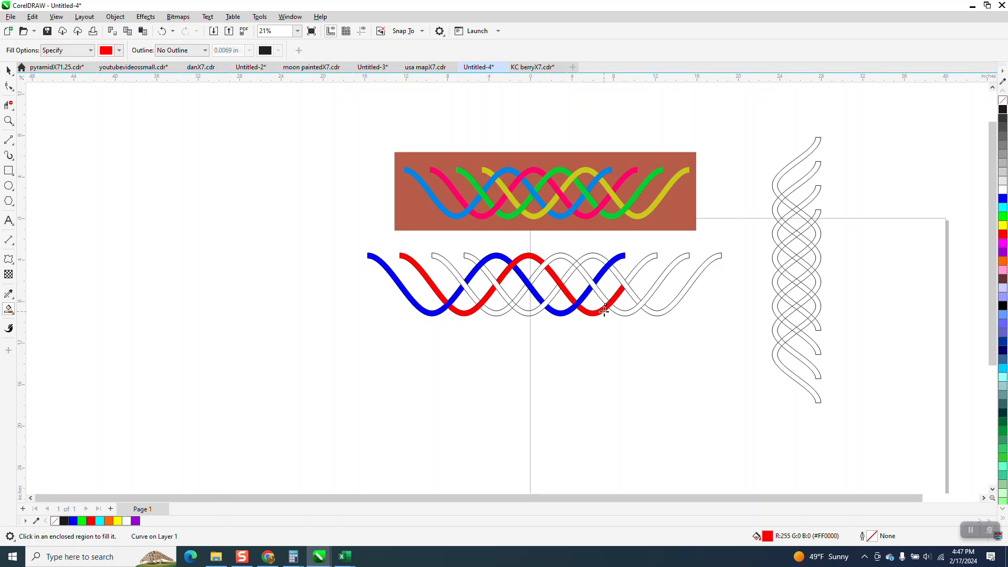
{"action": "left_click", "coordinate": [631, 278]}
Fill the first descending section of the third wave with green.
{"action": "left_click", "coordinate": [120, 51]}
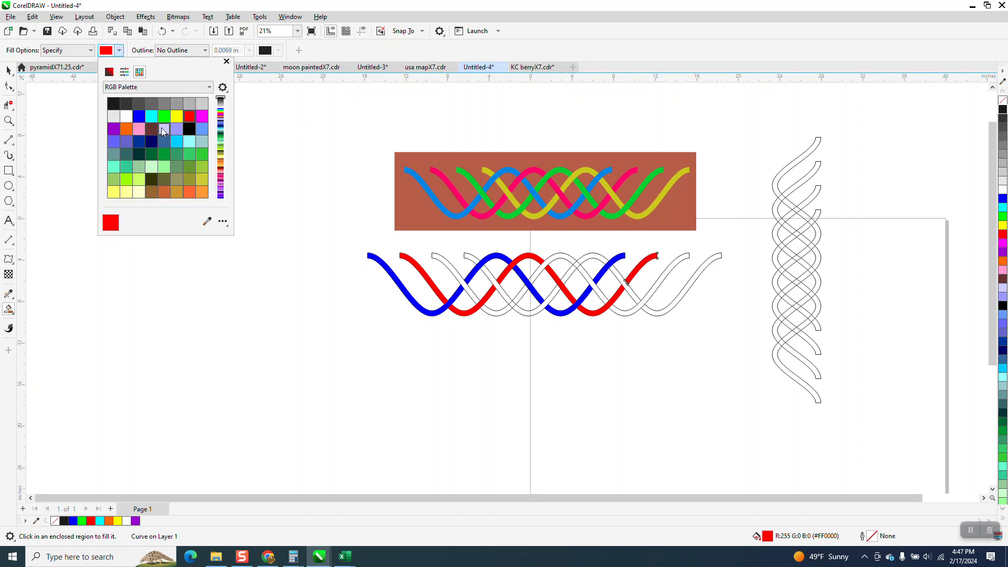
{"action": "left_click", "coordinate": [164, 116]}
{"action": "left_click", "coordinate": [450, 268]}
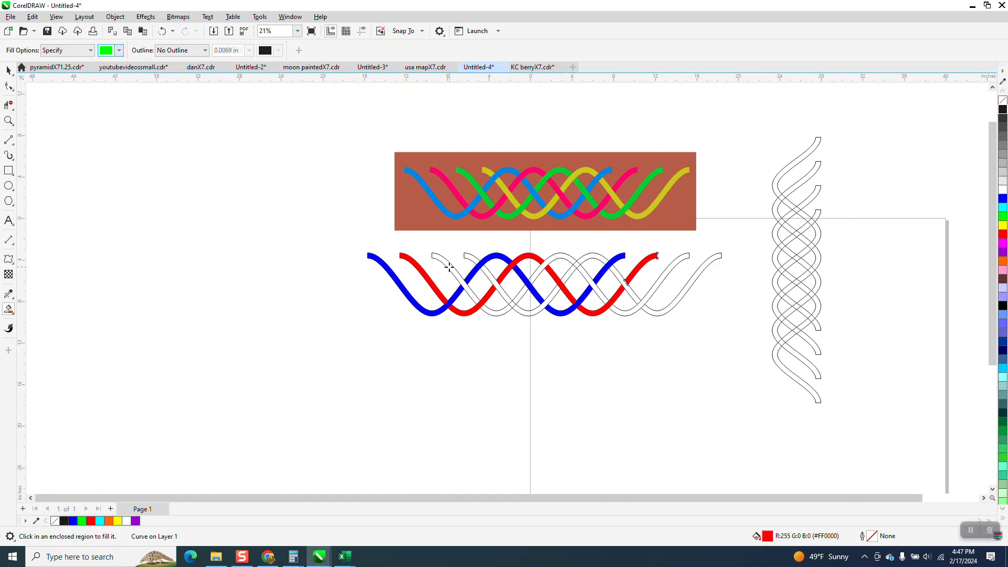
{"action": "left_click", "coordinate": [449, 267]}
{"action": "left_click", "coordinate": [491, 311]}
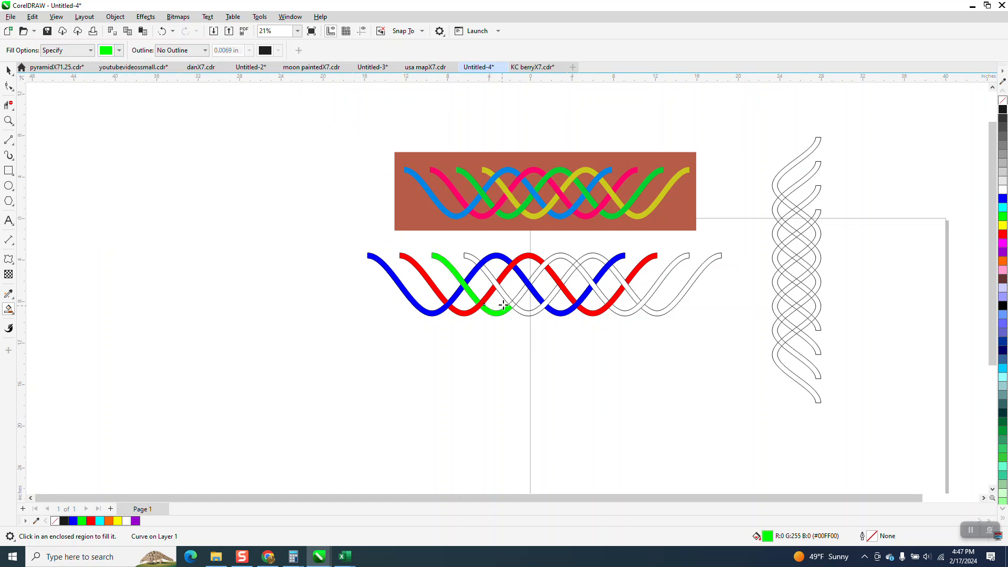
{"action": "left_click", "coordinate": [161, 31]}
Delete the leftover overlapping segments where the third and fourth waves cross near the bottom of the braid.
{"action": "left_click", "coordinate": [8, 120]}
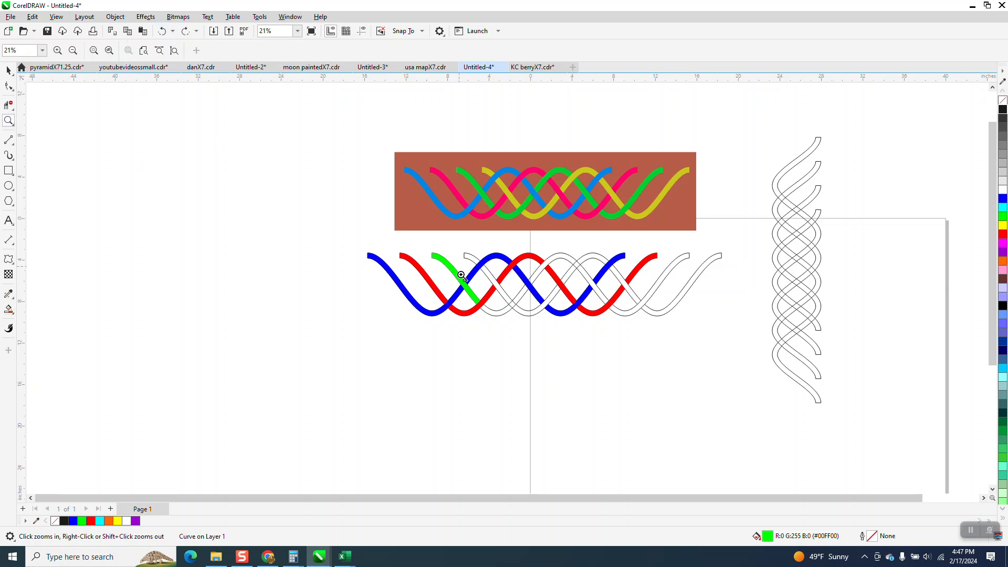
{"action": "left_click_drag", "start_coordinate": [462, 273], "coordinate": [602, 361]}
{"action": "left_click", "coordinate": [8, 105]}
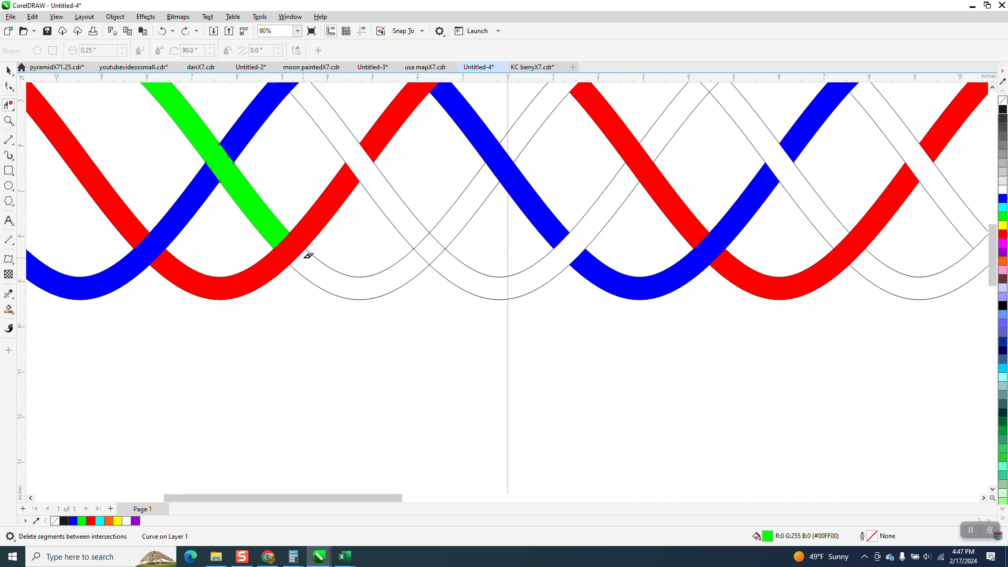
{"action": "left_click", "coordinate": [423, 256]}
{"action": "scroll", "coordinate": [476, 290], "scroll_direction": "down", "scroll_amount": 3}
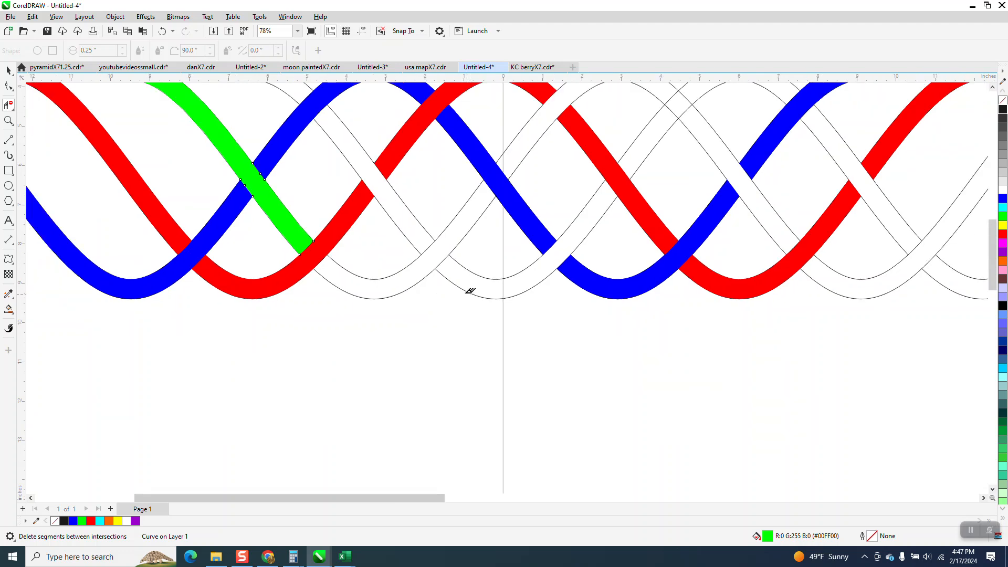
{"action": "left_click", "coordinate": [9, 309]}
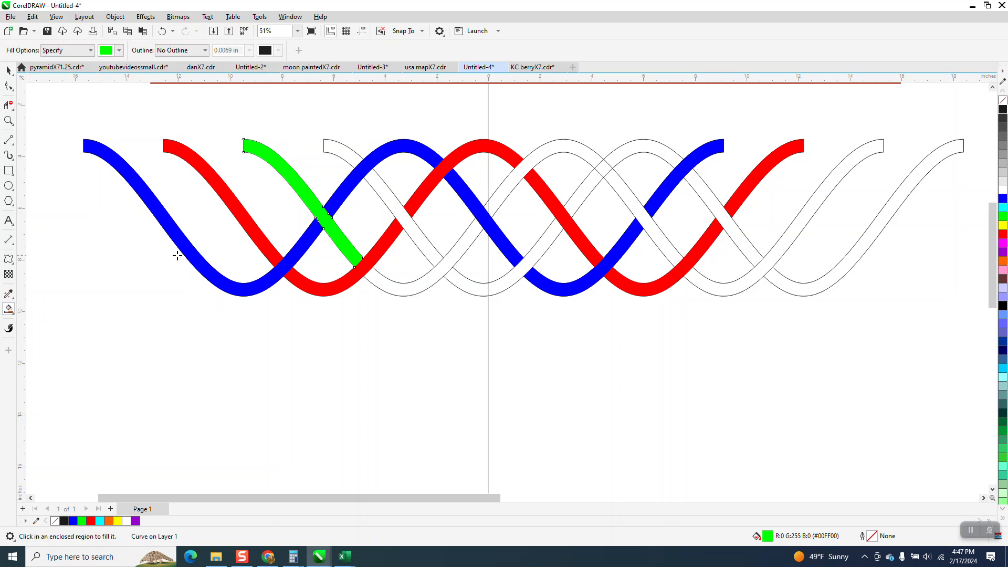
{"action": "left_click", "coordinate": [416, 285]}
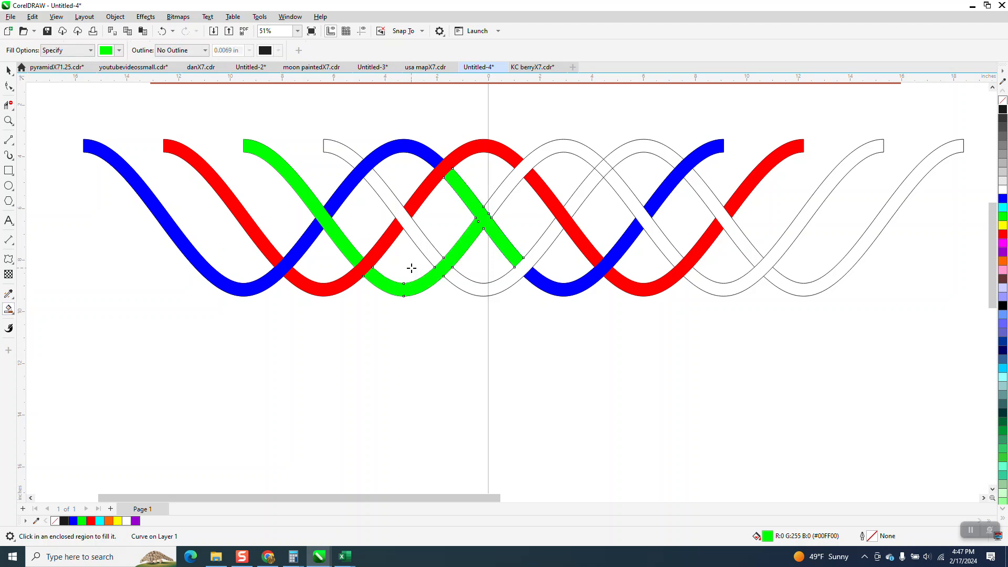
{"action": "left_click", "coordinate": [162, 30]}
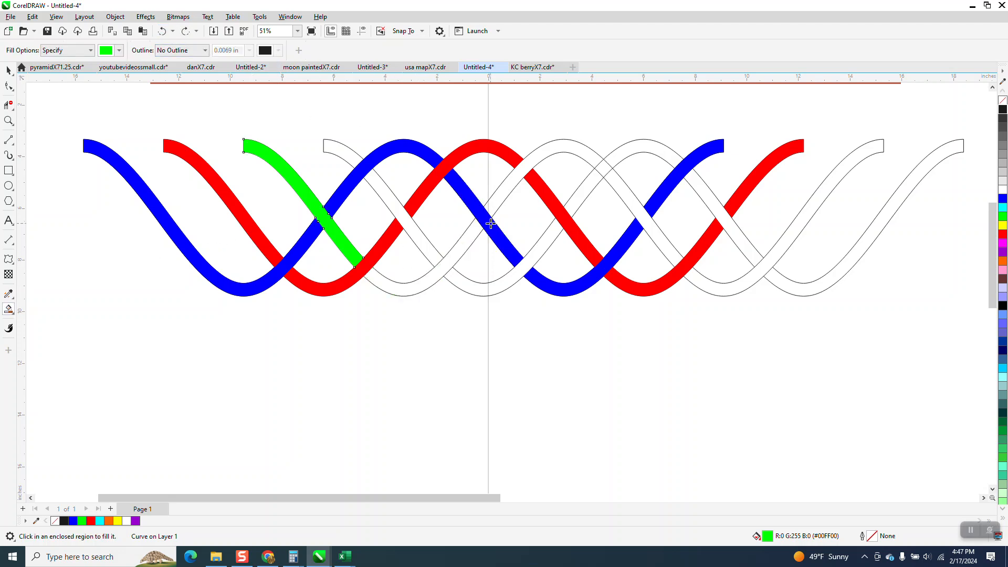
Move the blue section that crosses the third wave at mid-braid two nudges down, clear of the braid.
{"action": "left_click", "coordinate": [9, 70]}
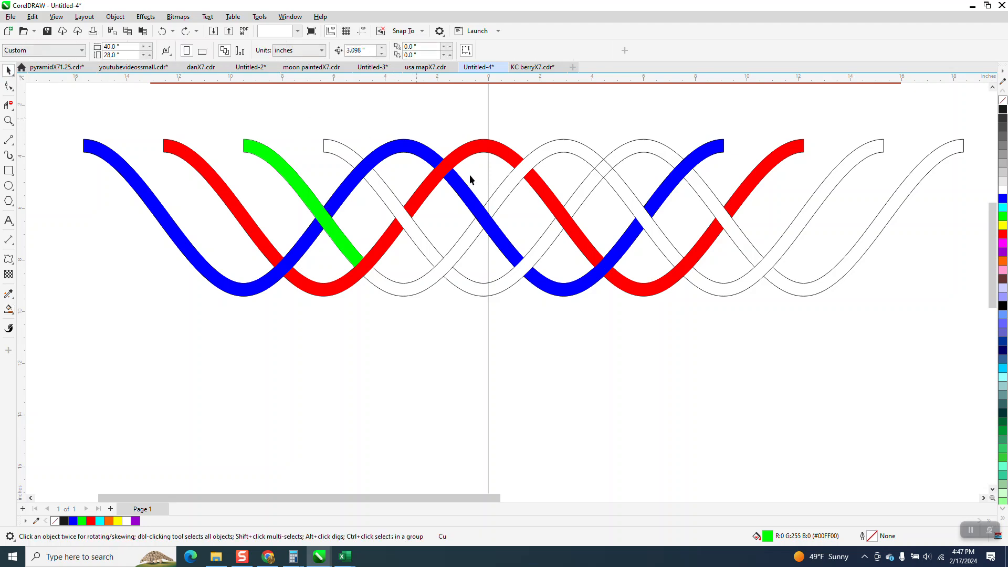
{"action": "left_click", "coordinate": [478, 205]}
{"action": "key", "text": "Down"}
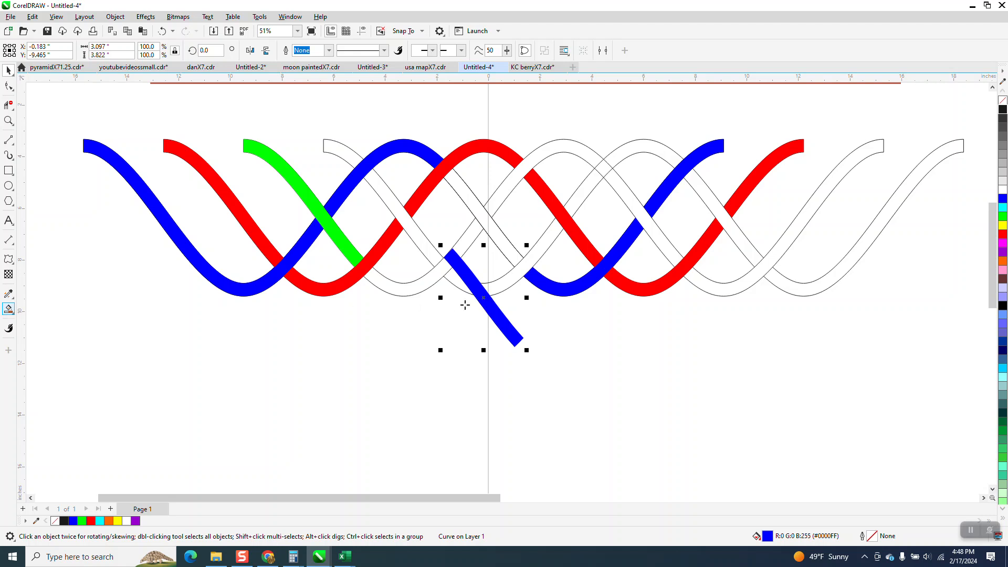
{"action": "key", "text": "Down"}
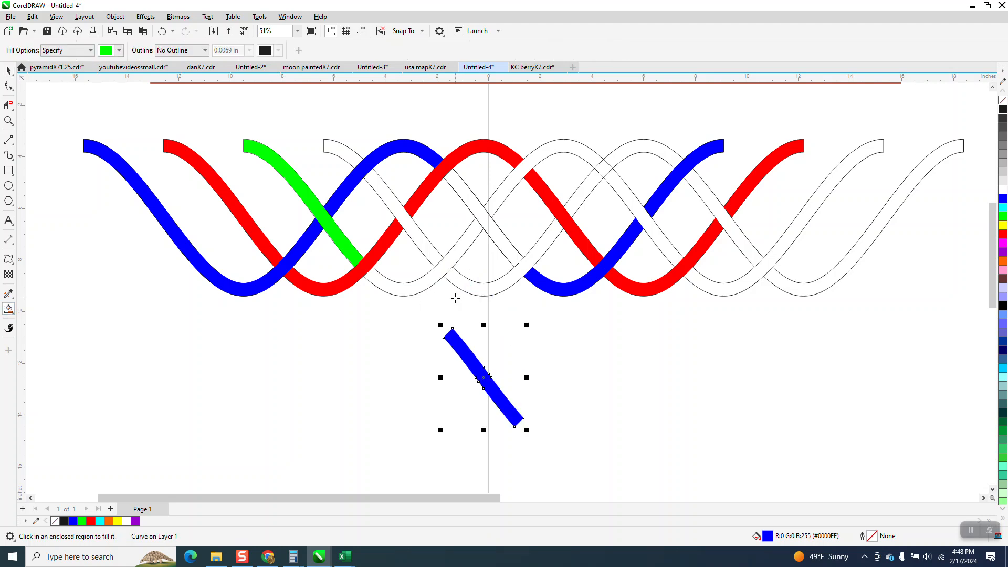
Fill the third wave's lower curve with green and move the separated blue section two nudges back up into the braid.
{"action": "left_click", "coordinate": [421, 287]}
{"action": "left_click", "coordinate": [8, 70]}
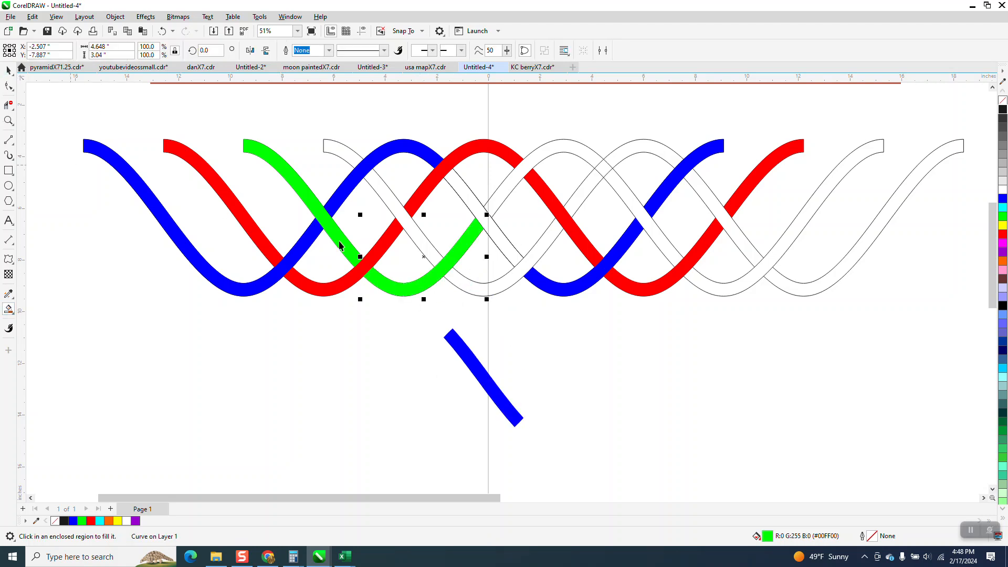
{"action": "left_click", "coordinate": [467, 367]}
{"action": "key", "text": "Up"}
{"action": "key", "text": "Up"}
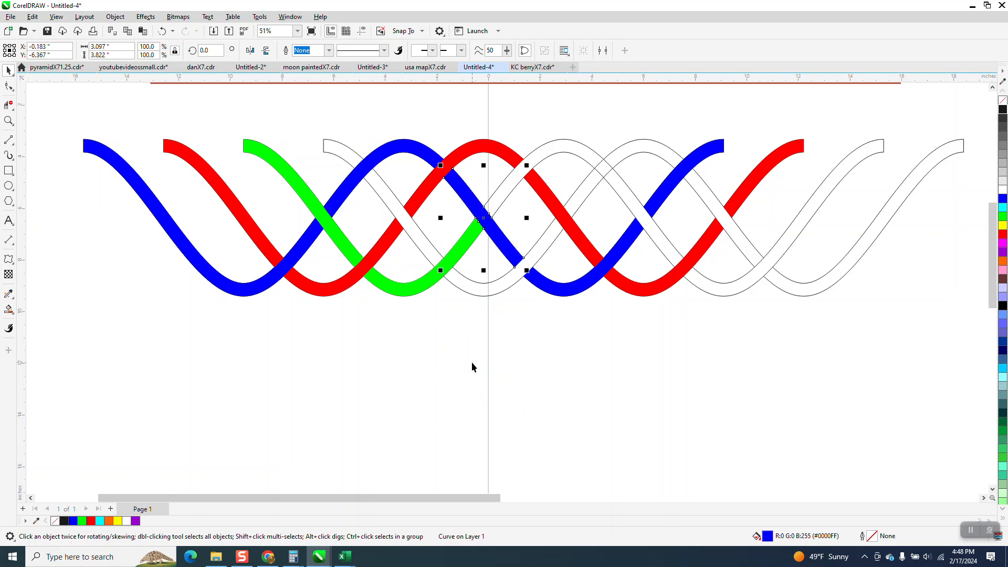
{"action": "left_click", "coordinate": [9, 309]}
{"action": "left_click", "coordinate": [502, 196]}
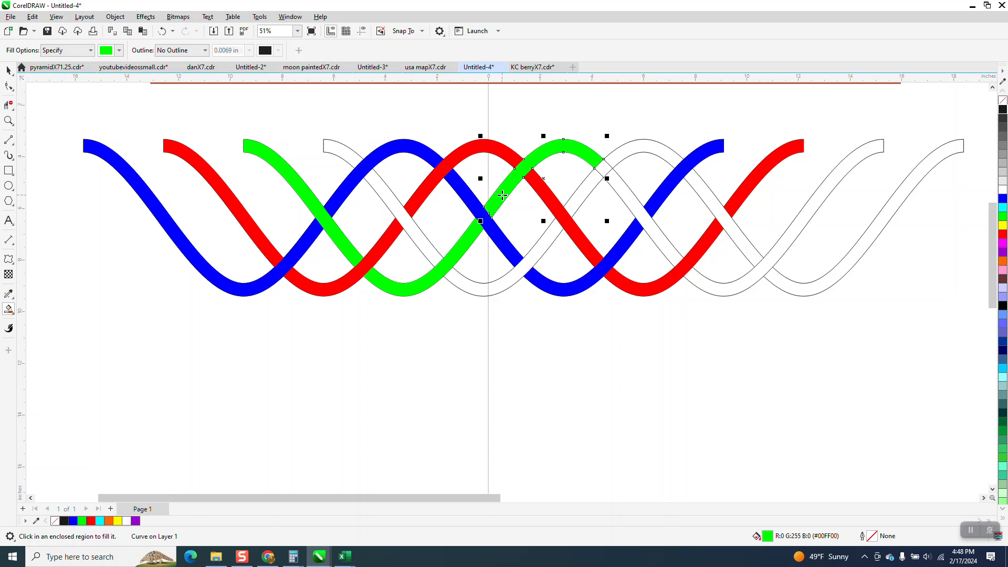
{"action": "left_click", "coordinate": [161, 31]}
Delete the leftover overlapping segments where the third and fourth waves cross near the top of the braid.
{"action": "left_click", "coordinate": [8, 121]}
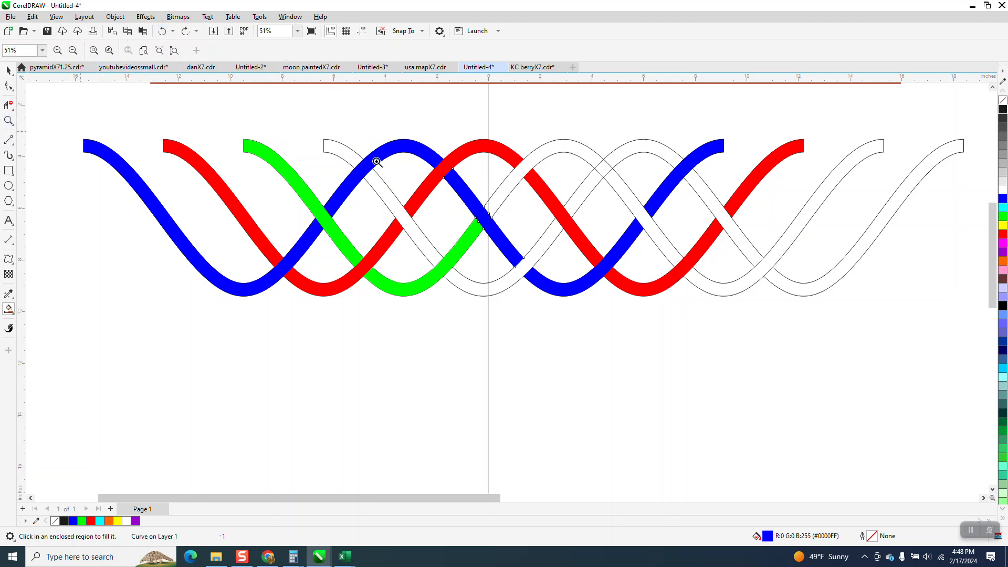
{"action": "left_click_drag", "start_coordinate": [535, 132], "coordinate": [708, 239]}
{"action": "scroll", "coordinate": [423, 247], "scroll_direction": "down", "scroll_amount": 1}
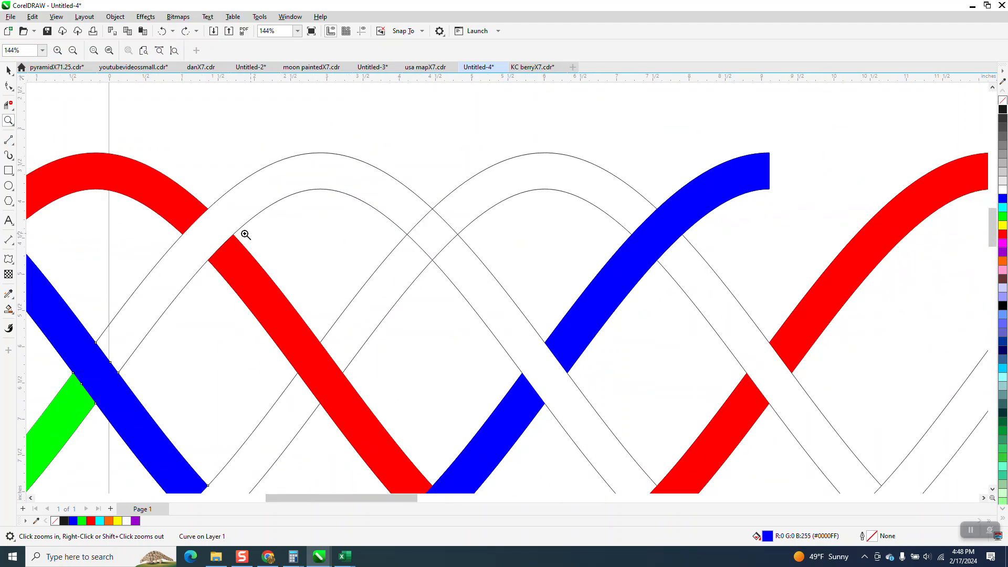
{"action": "left_click", "coordinate": [8, 105]}
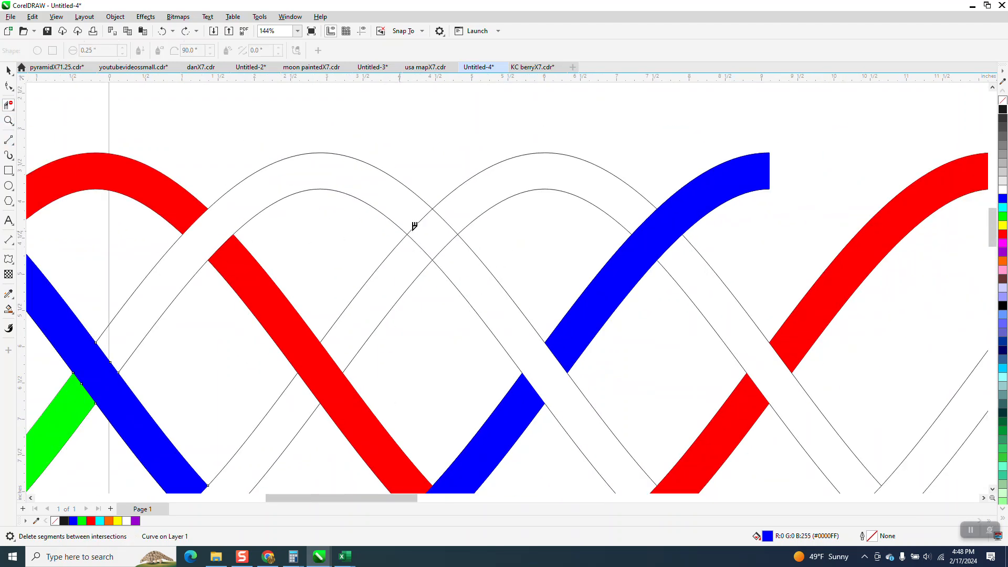
{"action": "left_click", "coordinate": [445, 223]}
{"action": "left_click", "coordinate": [422, 241]}
{"action": "scroll", "coordinate": [400, 225], "scroll_direction": "down", "scroll_amount": 4}
Fill the third wave's upper curve, second descending section and final lower curve with green.
{"action": "left_click", "coordinate": [8, 309]}
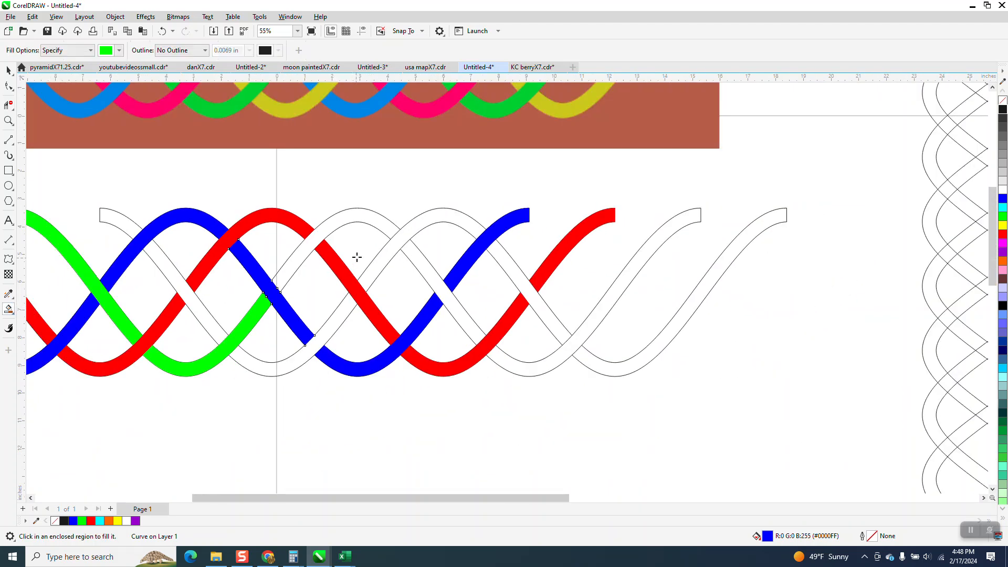
{"action": "left_click", "coordinate": [331, 234]}
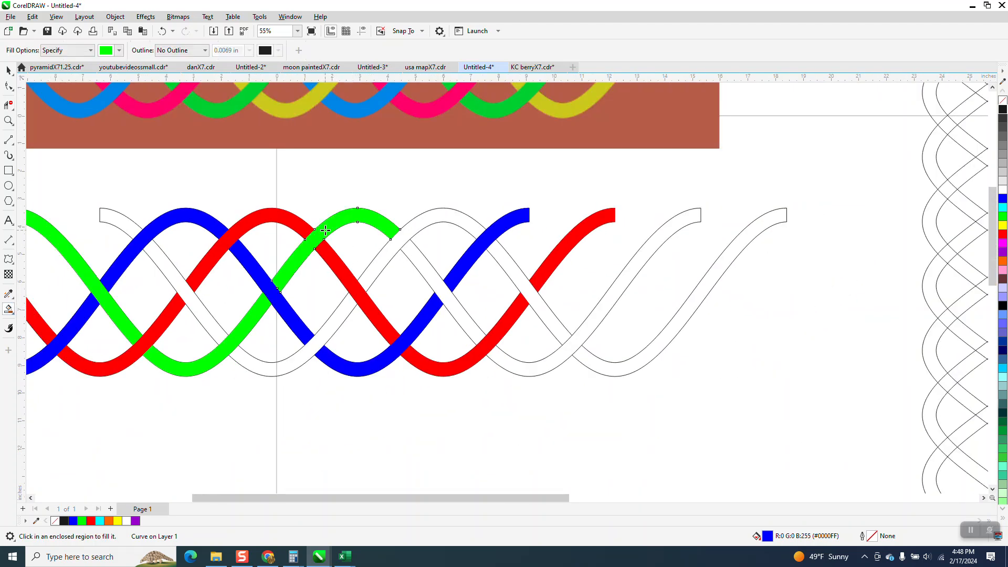
{"action": "left_click", "coordinate": [419, 257]}
{"action": "left_click", "coordinate": [527, 366]}
Change the fill colour to yellow and fill the fourth wave's starting end and first descending section.
{"action": "scroll", "coordinate": [638, 317], "scroll_direction": "down", "scroll_amount": 1}
{"action": "scroll", "coordinate": [569, 292], "scroll_direction": "down", "scroll_amount": 2}
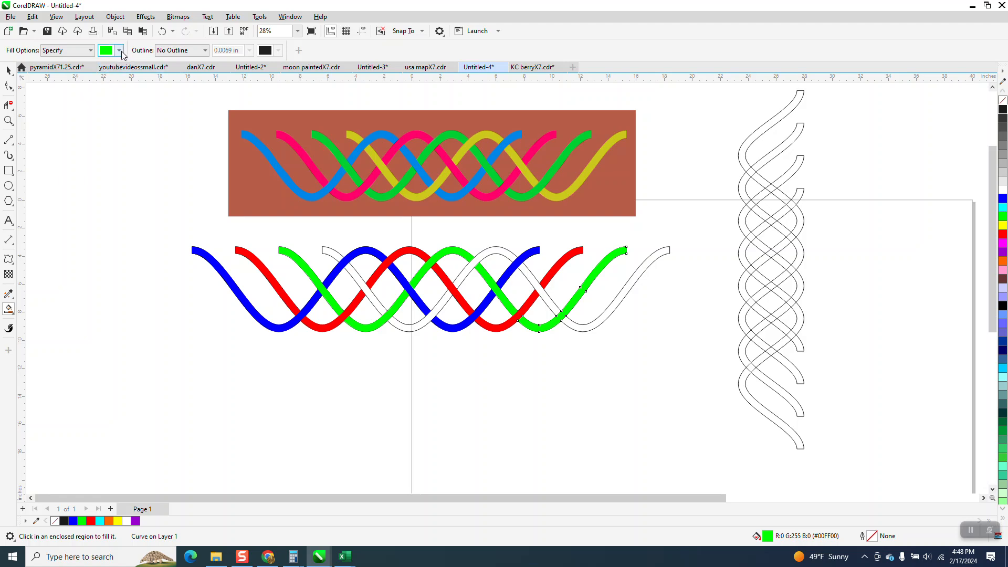
{"action": "left_click", "coordinate": [120, 50]}
{"action": "left_click", "coordinate": [176, 117]}
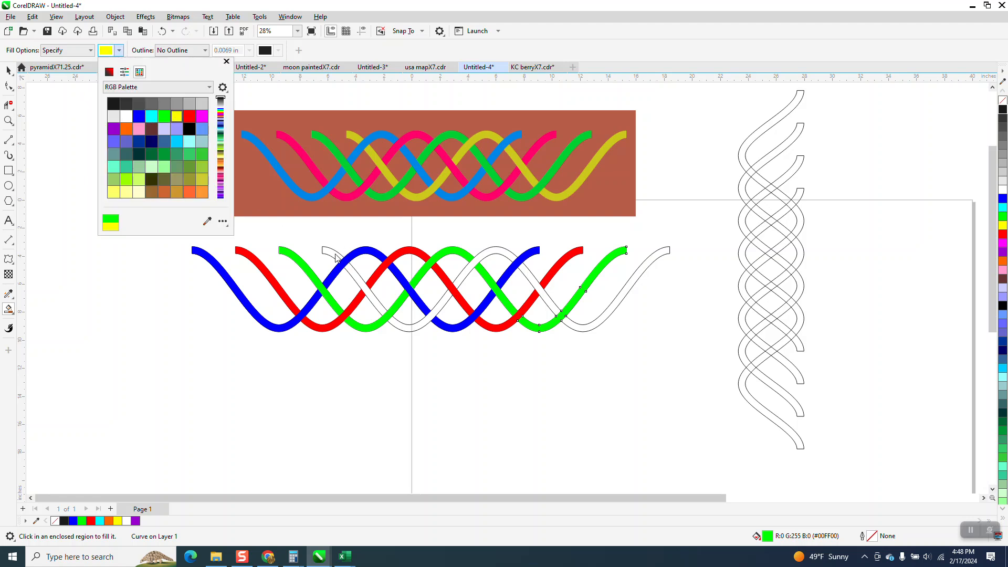
{"action": "left_click", "coordinate": [336, 257]}
{"action": "left_click", "coordinate": [336, 256]}
{"action": "left_click", "coordinate": [355, 273]}
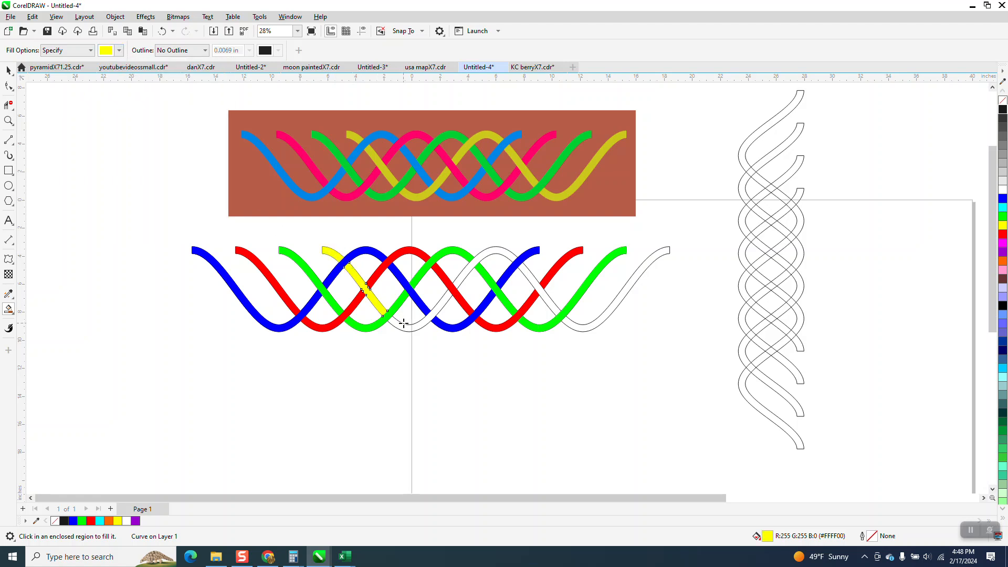
Move the red section that crosses the fourth wave at mid-braid two nudges down, clear of the braid.
{"action": "key", "text": "ctrl+z"}
{"action": "left_click", "coordinate": [4, 68]}
{"action": "left_click", "coordinate": [450, 384]}
{"action": "left_click", "coordinate": [457, 299]}
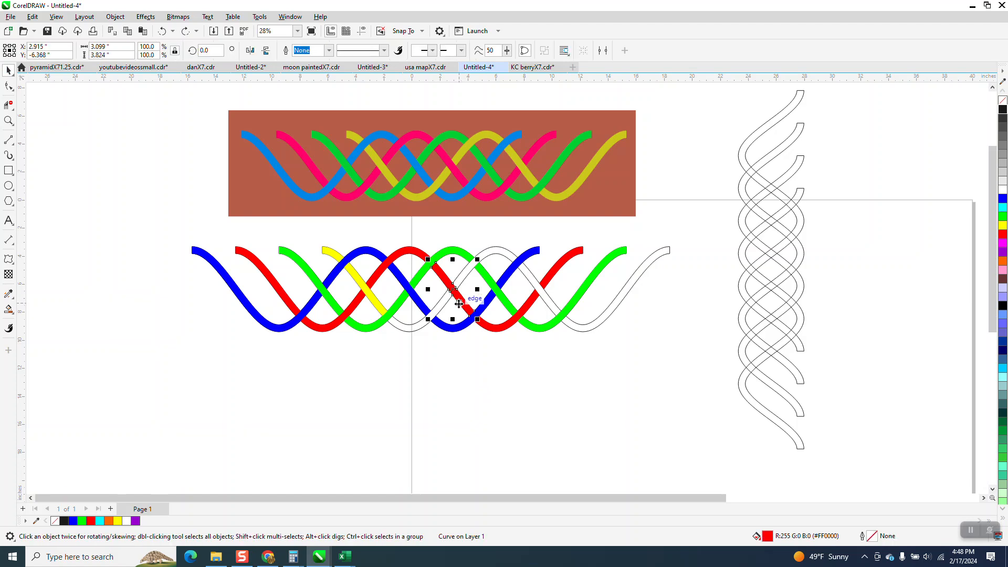
{"action": "key", "text": "Delete"}
{"action": "key", "text": "Down"}
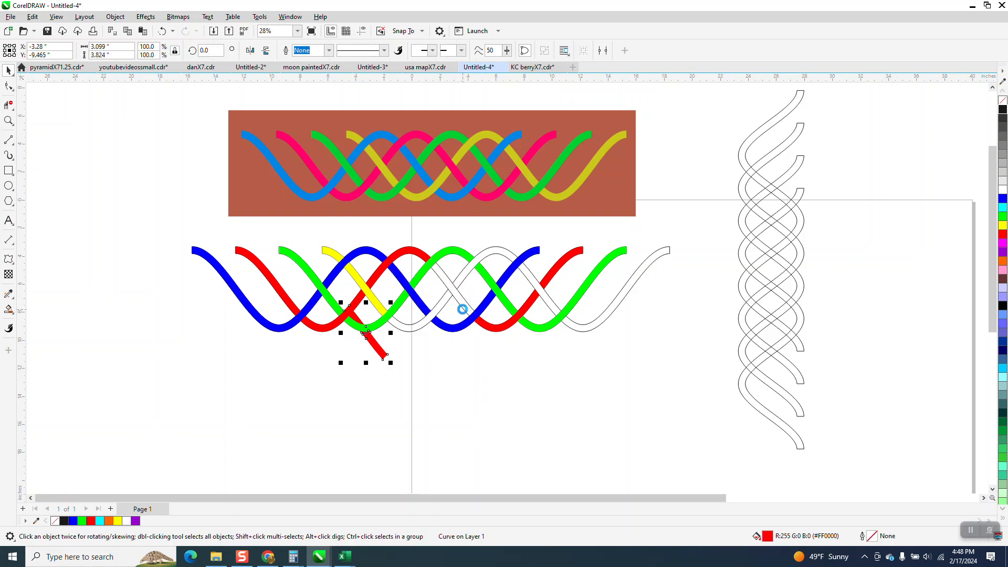
{"action": "key", "text": "Right"}
{"action": "key", "text": "Left"}
{"action": "key", "text": "Right"}
{"action": "key", "text": "Right"}
{"action": "key", "text": "Left"}
{"action": "key", "text": "Right"}
{"action": "key", "text": "Down"}
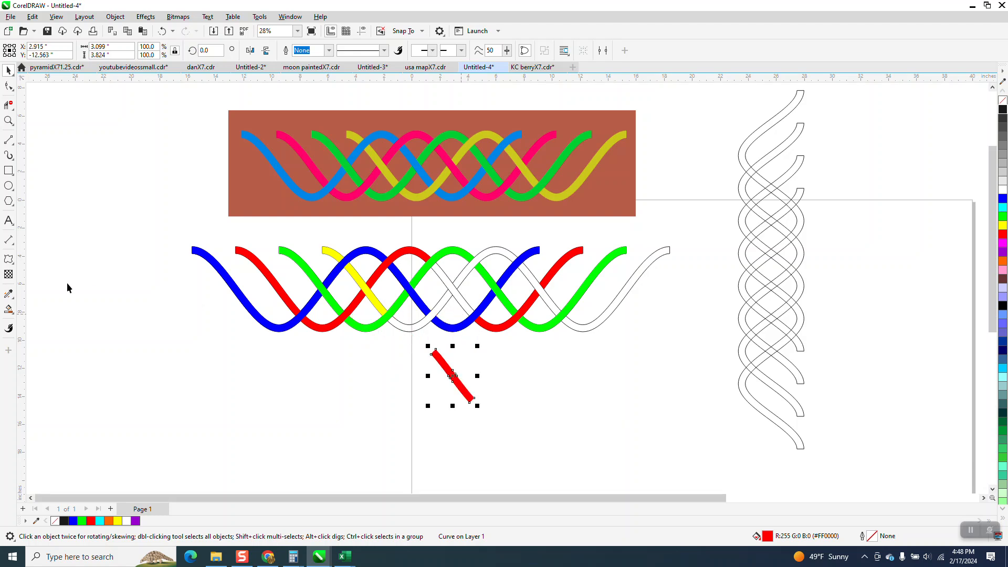
Fill the fourth wave's lower curve with yellow and move the separated red section two nudges back up into the braid.
{"action": "left_click", "coordinate": [8, 309]}
{"action": "left_click", "coordinate": [412, 329]}
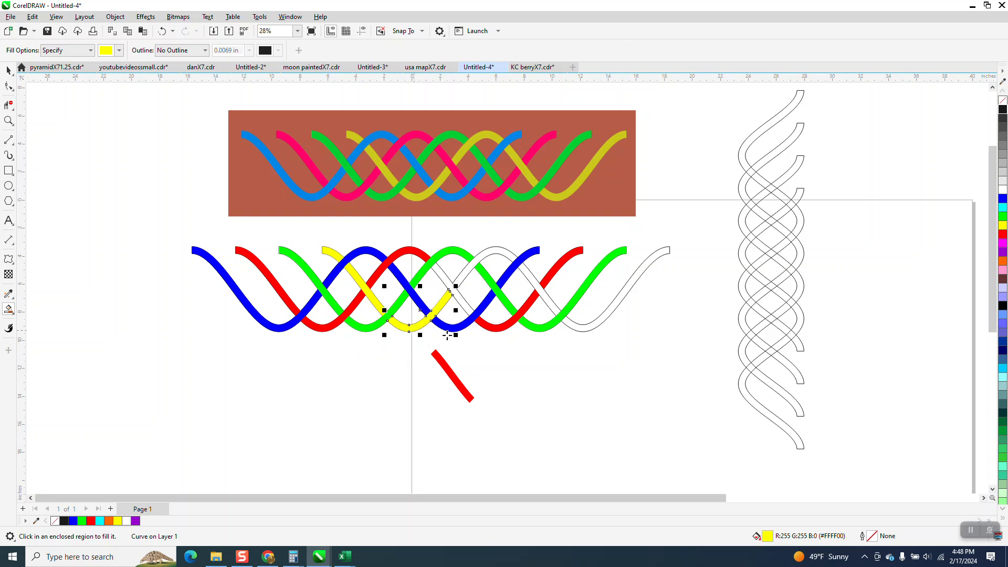
{"action": "left_click", "coordinate": [8, 69]}
{"action": "left_click", "coordinate": [457, 379]}
{"action": "key", "text": "Up"}
{"action": "key", "text": "Up"}
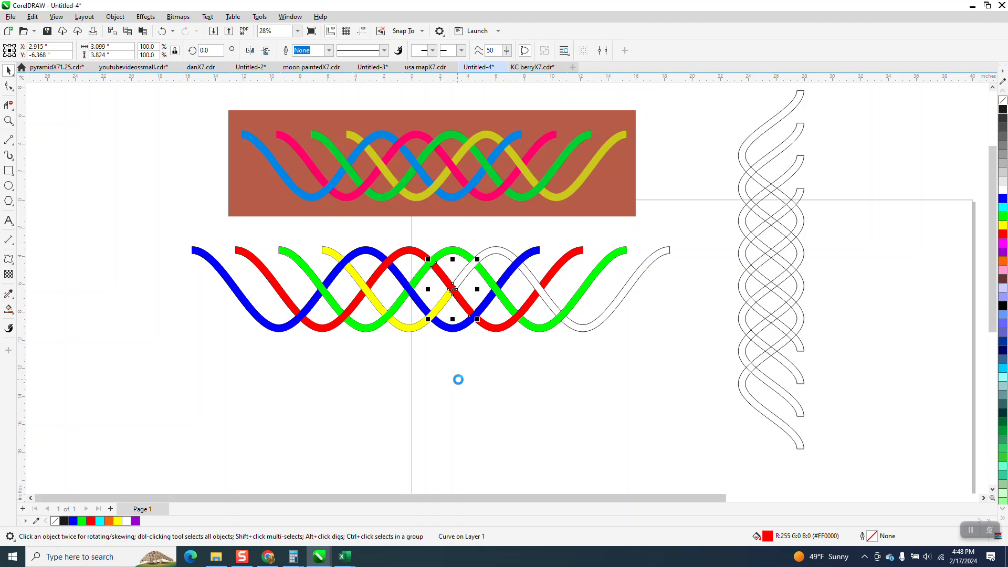
Fill the fourth wave's upper curve, second descending section and final lower curve with yellow.
{"action": "left_click", "coordinate": [8, 309]}
{"action": "left_click", "coordinate": [485, 276]}
{"action": "left_click", "coordinate": [534, 282]}
{"action": "left_click", "coordinate": [589, 327]}
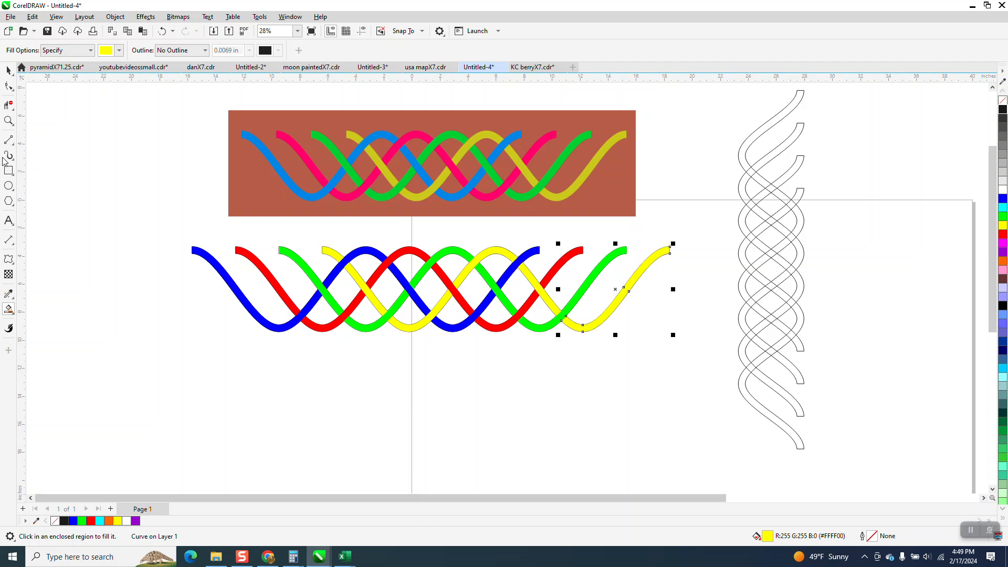
Select all sections of the coloured braid and remove their outlines.
{"action": "left_click", "coordinate": [9, 70]}
{"action": "left_click_drag", "start_coordinate": [170, 205], "coordinate": [680, 373]}
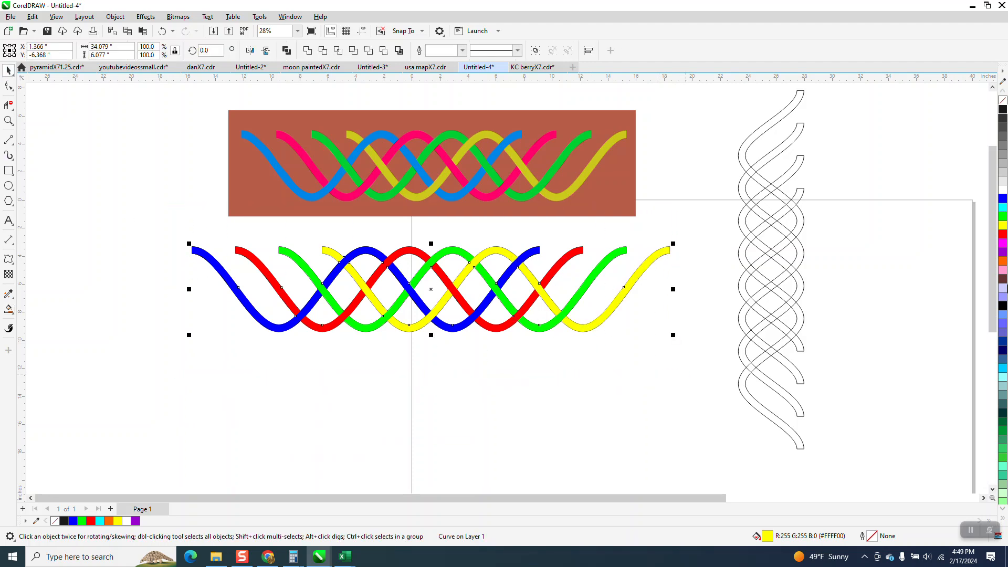
{"action": "right_click", "coordinate": [1003, 101]}
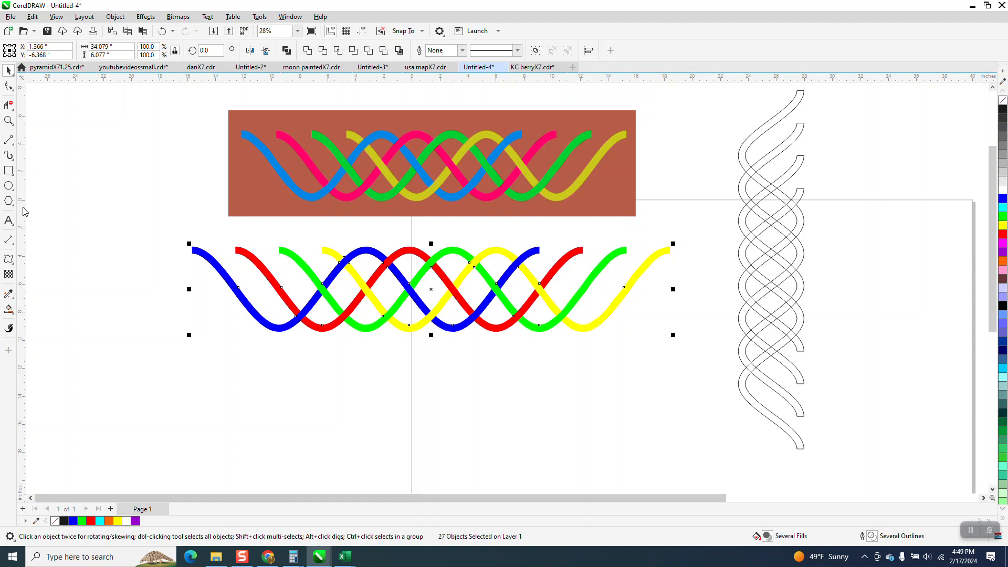
Group all the coloured braid sections together.
{"action": "left_click", "coordinate": [9, 171]}
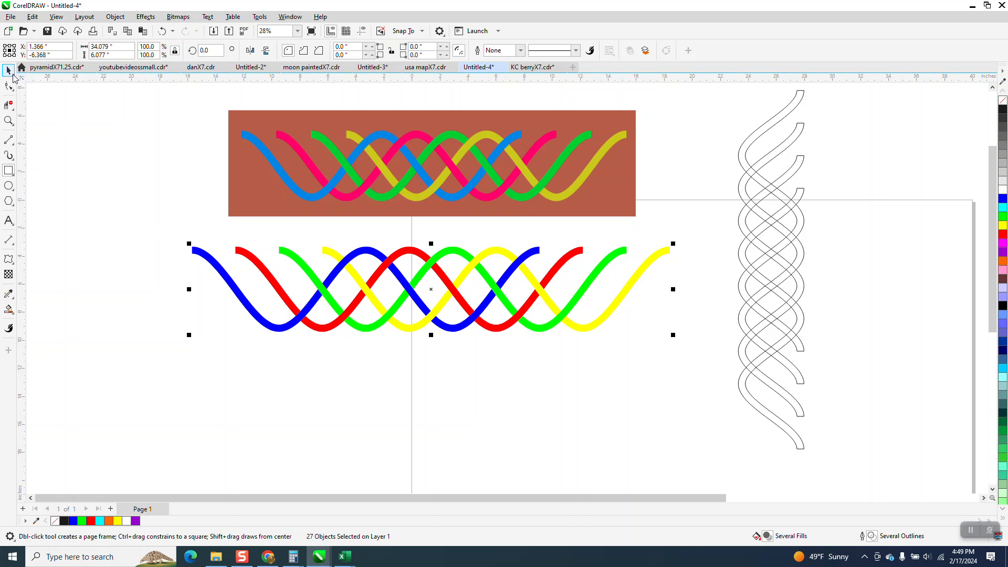
{"action": "left_click", "coordinate": [8, 70]}
{"action": "left_click", "coordinate": [38, 70]}
{"action": "key", "text": "ctrl+g"}
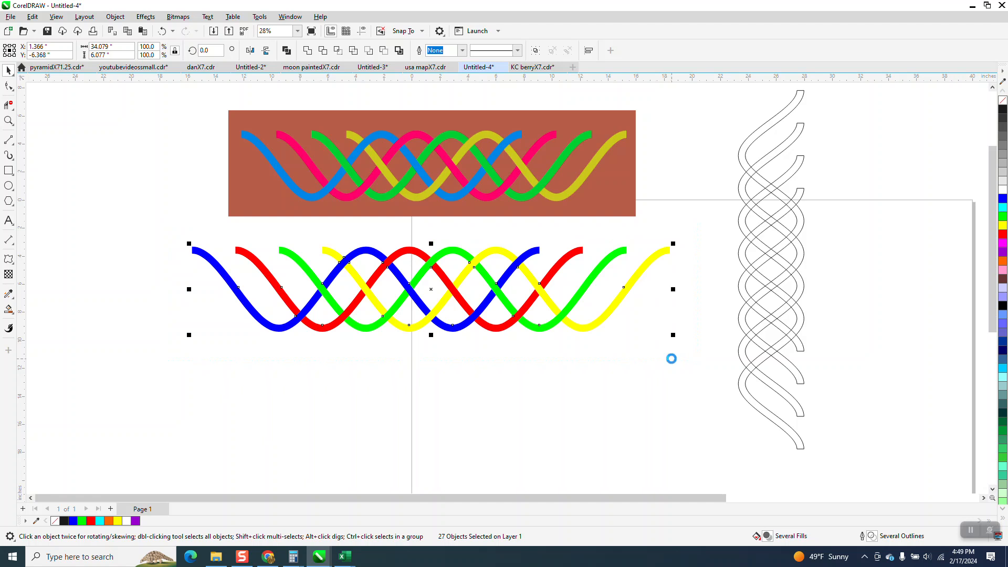
Draw a rectangle about 36.1 by 9.7 inches around the coloured braid and fill it with black.
{"action": "left_click", "coordinate": [8, 171]}
{"action": "left_click_drag", "start_coordinate": [205, 260], "coordinate": [685, 361]}
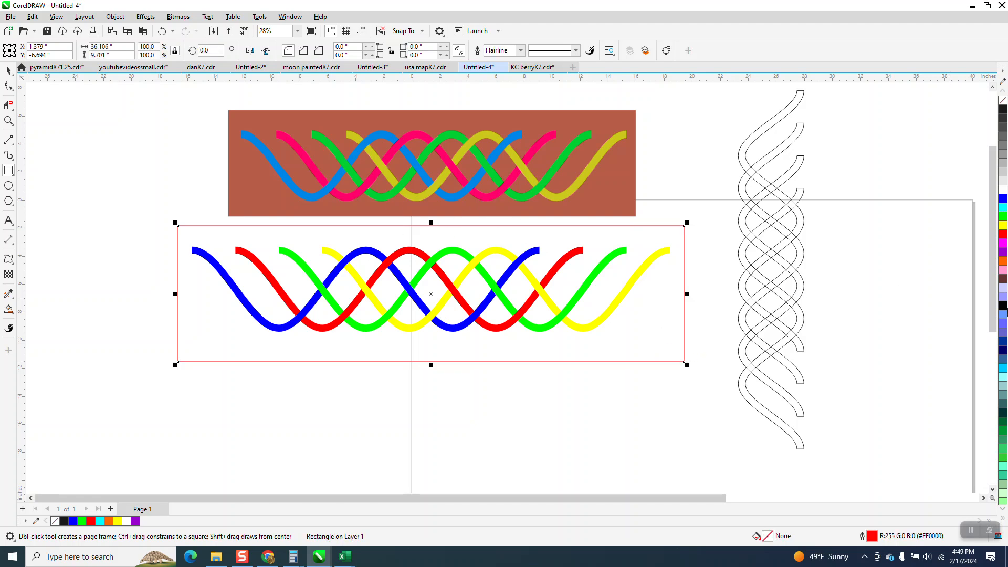
{"action": "left_click", "coordinate": [1002, 116]}
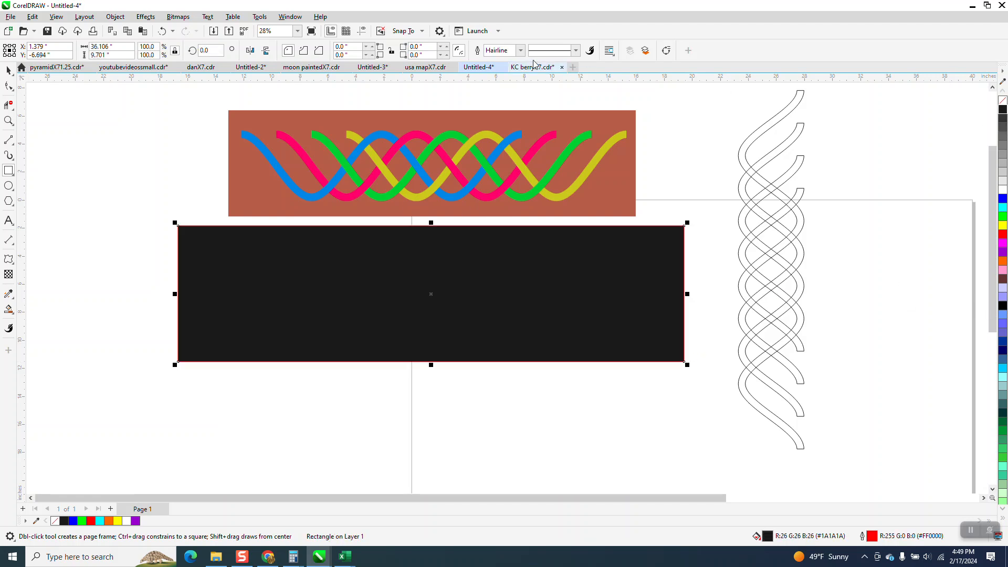
Send the black rectangle behind the coloured braid.
{"action": "left_click", "coordinate": [115, 17]}
{"action": "mouse_move", "coordinate": [132, 200]}
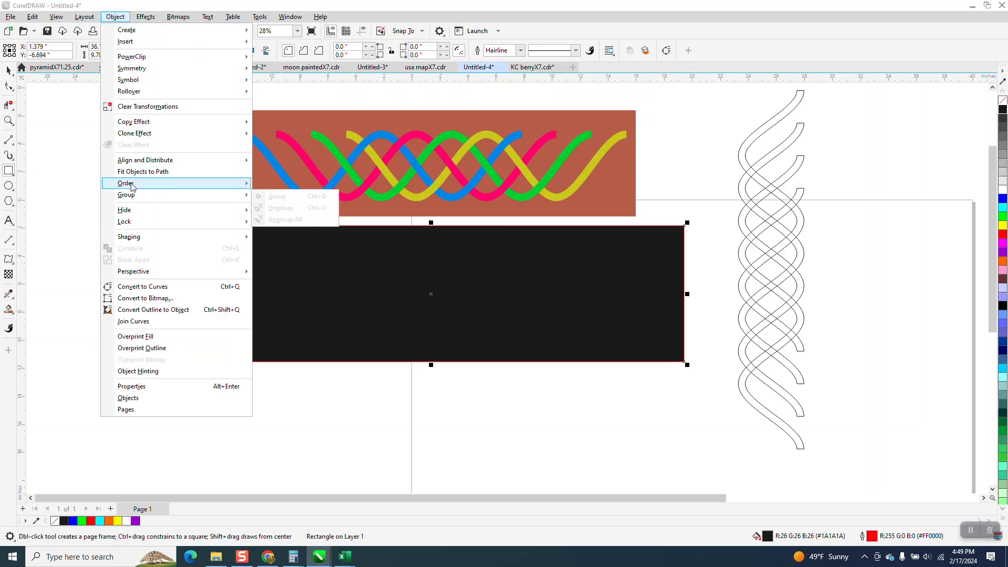
{"action": "mouse_move", "coordinate": [236, 185]}
{"action": "left_click", "coordinate": [299, 196]}
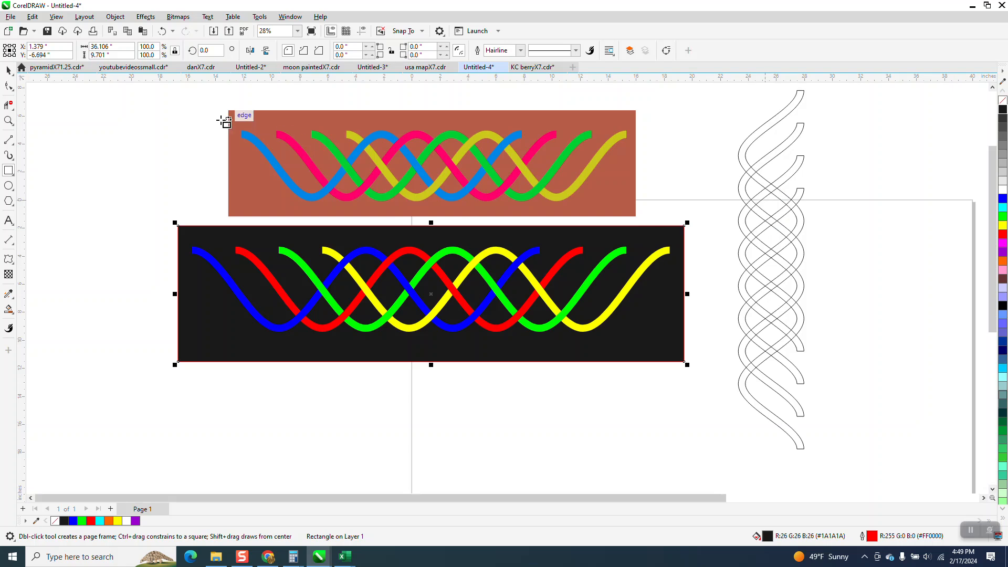
Examine the over-and-under crossings of the finished braid on its black background and compare it with the reference image.
{"action": "left_click", "coordinate": [9, 120]}
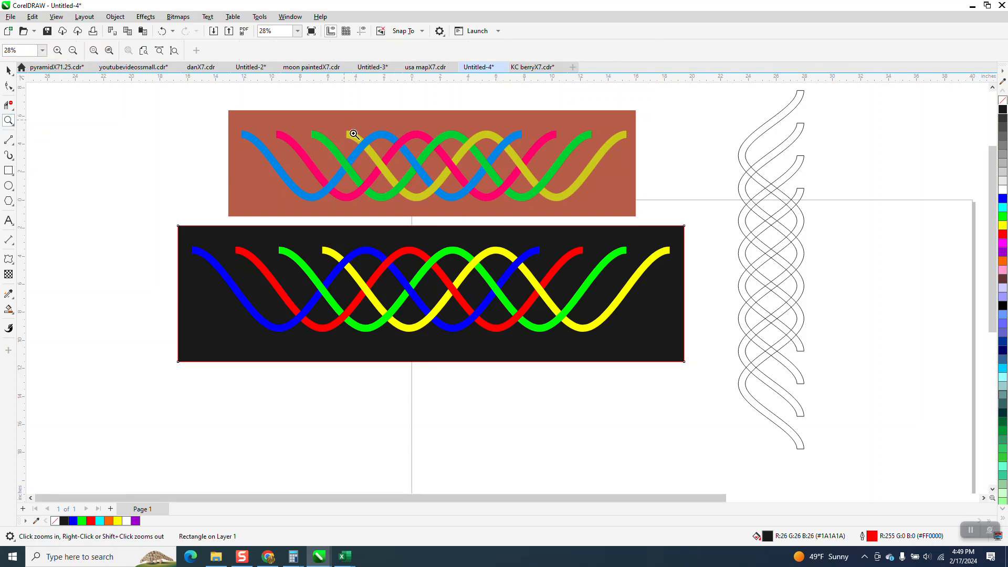
{"action": "left_click_drag", "start_coordinate": [343, 119], "coordinate": [582, 201]}
{"action": "scroll", "coordinate": [461, 261], "scroll_direction": "down", "scroll_amount": 10}
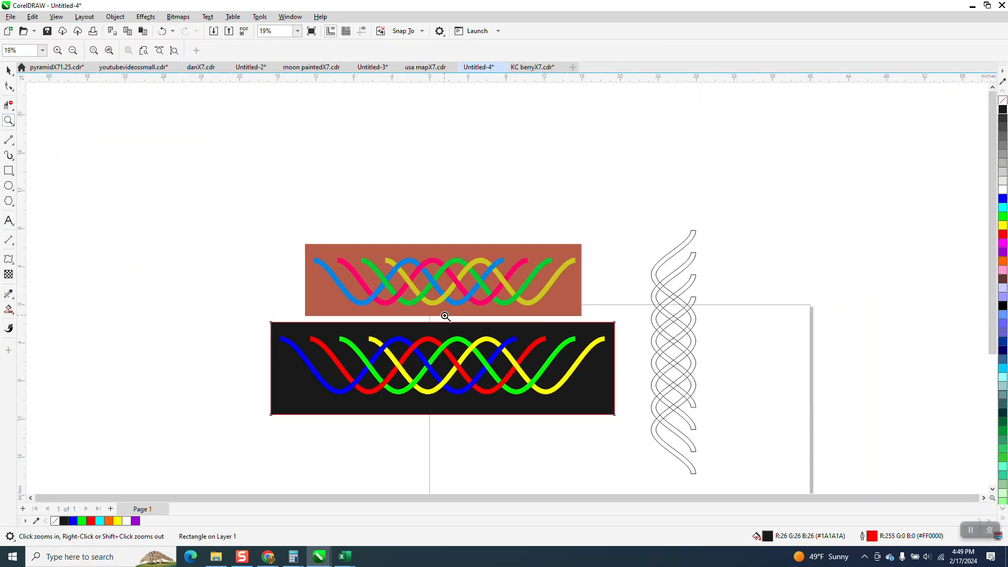
{"action": "left_click_drag", "start_coordinate": [283, 327], "coordinate": [619, 411]}
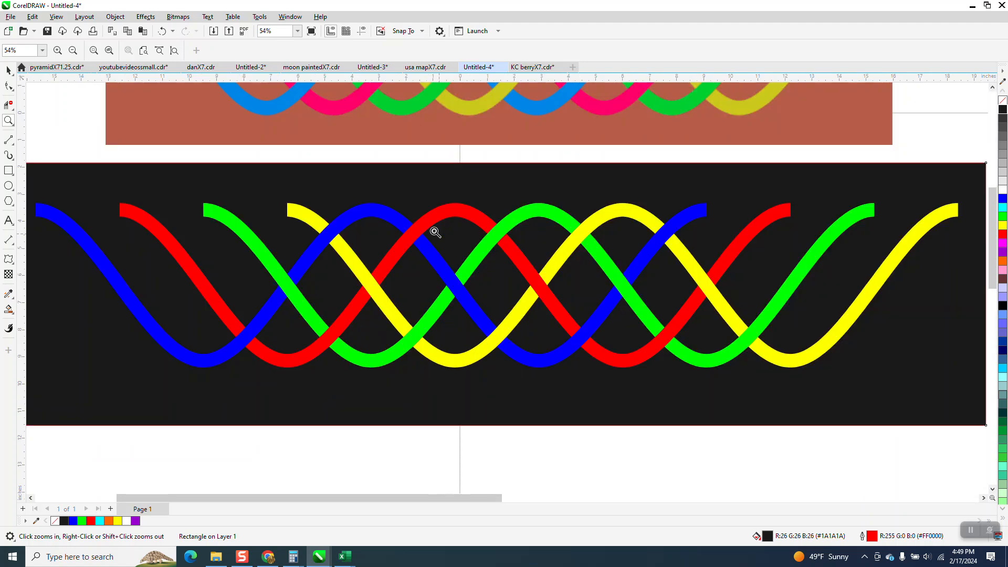
{"action": "scroll", "coordinate": [392, 231], "scroll_direction": "down", "scroll_amount": 3}
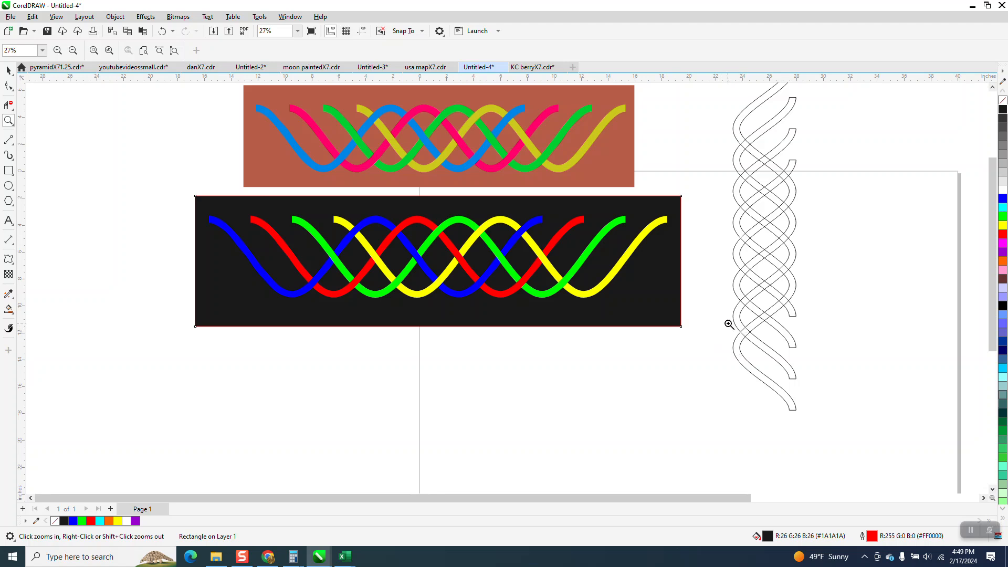
{"action": "scroll", "coordinate": [736, 254], "scroll_direction": "down", "scroll_amount": 1}
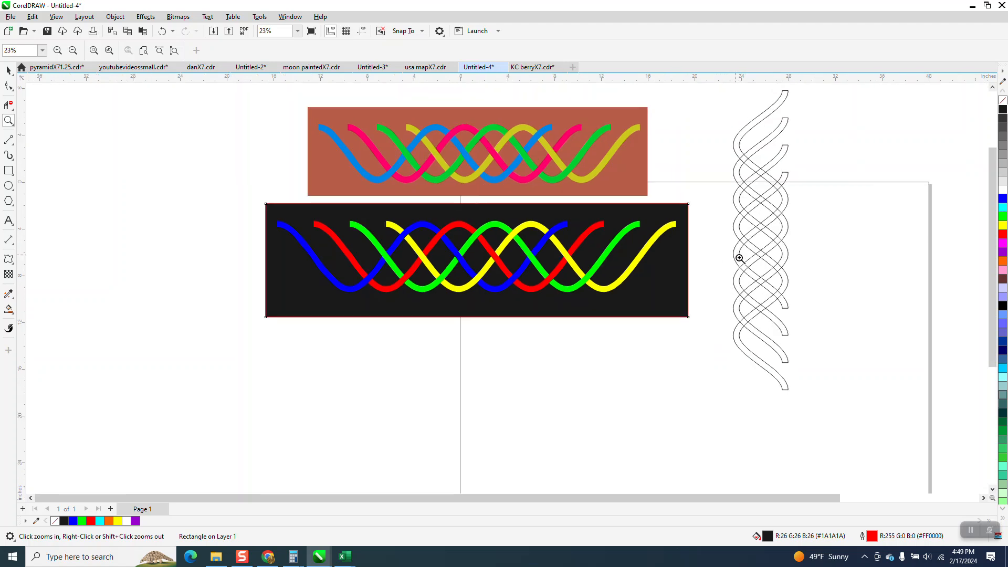
{"action": "left_click_drag", "start_coordinate": [231, 198], "coordinate": [769, 348]}
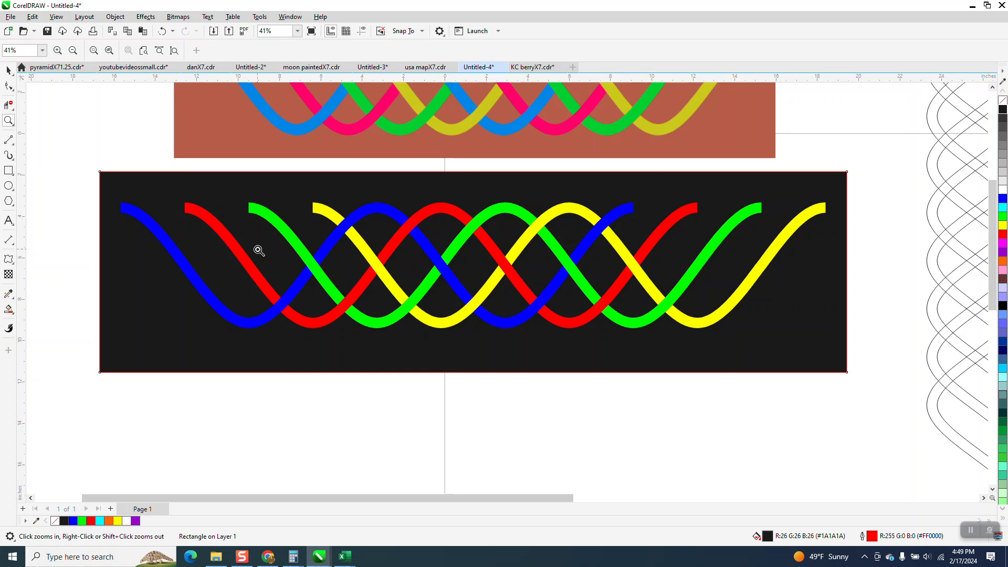
{"action": "scroll", "coordinate": [461, 270], "scroll_direction": "down", "scroll_amount": 4}
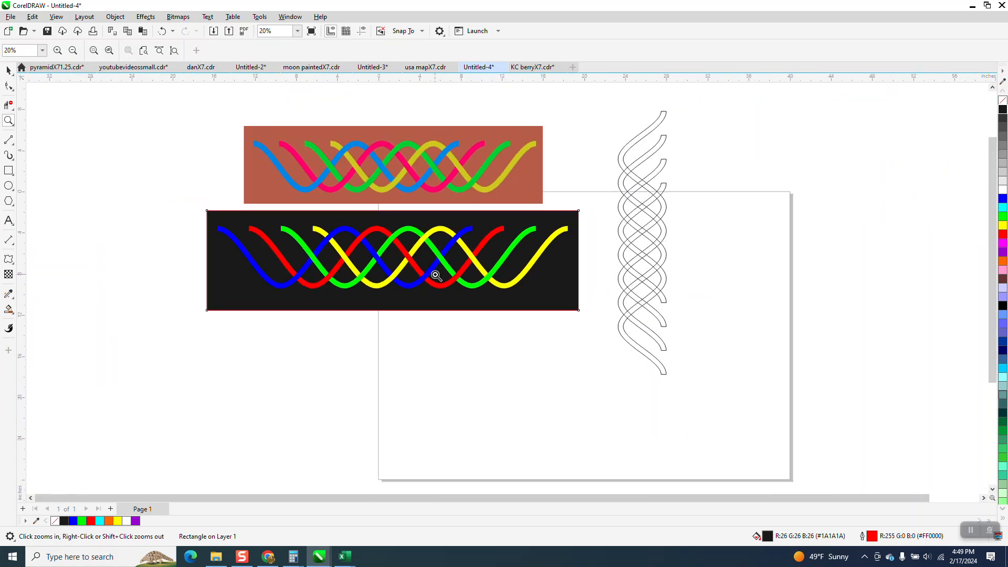
{"action": "left_click", "coordinate": [8, 104]}
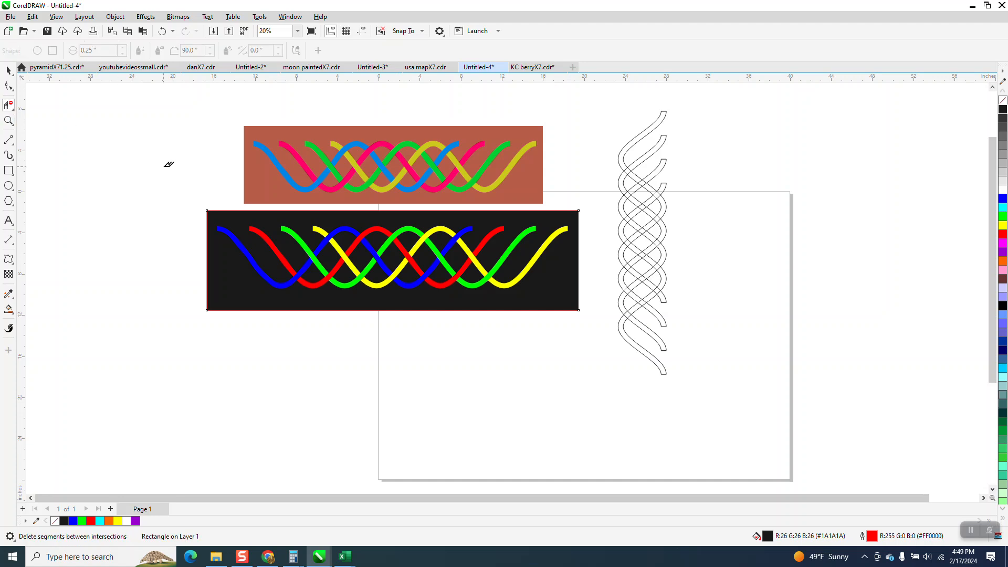
{"action": "left_click", "coordinate": [9, 120]}
{"action": "left_click_drag", "start_coordinate": [190, 202], "coordinate": [606, 337]}
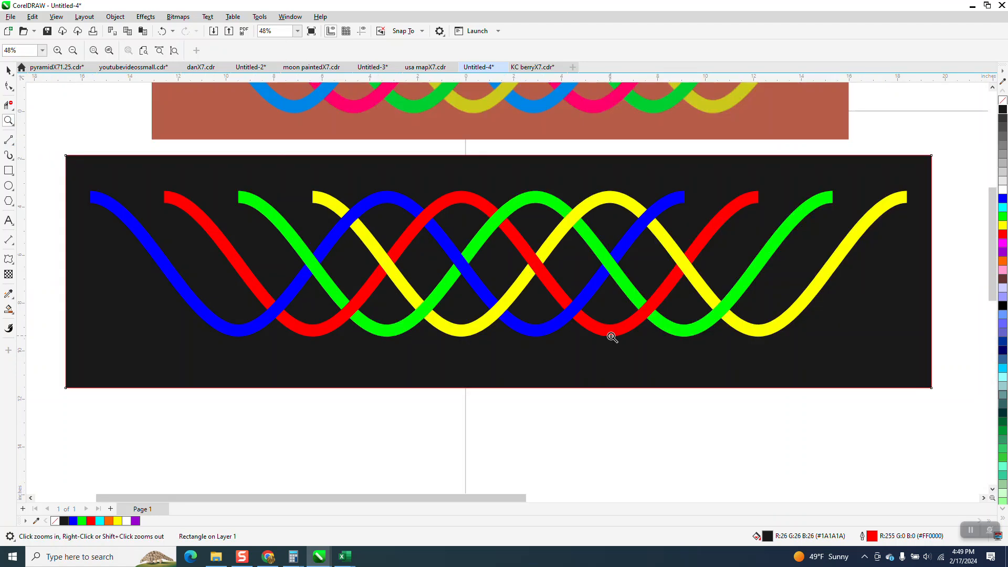